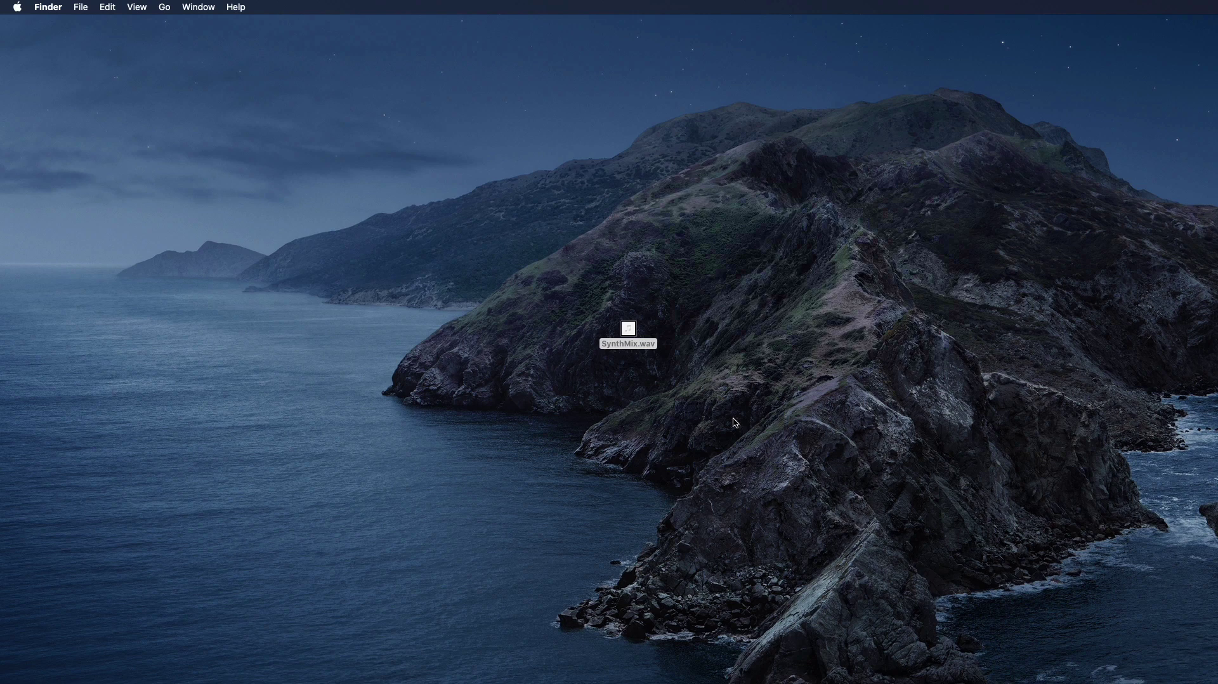
Step: Open SynthMix.wav with Audacity, then move the window to the top-left and stretch it full-screen
{"action": "right_click", "coordinate": [630, 343]}
{"action": "mouse_move", "coordinate": [676, 366]}
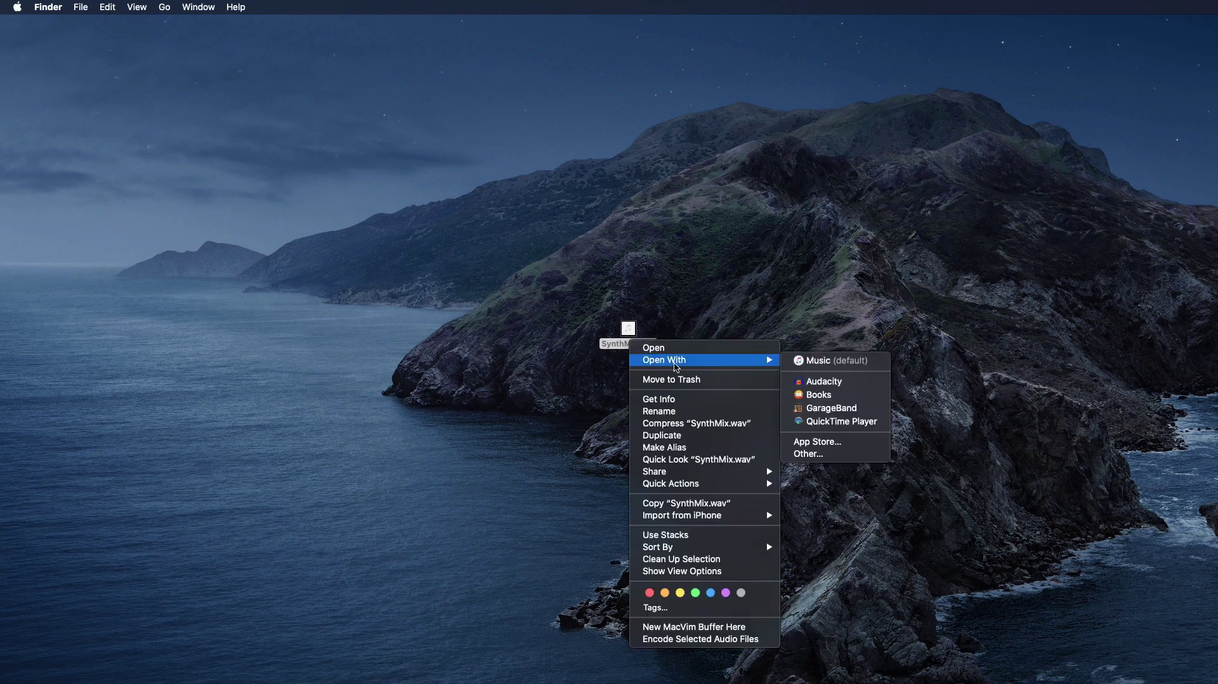
{"action": "left_click", "coordinate": [825, 381]}
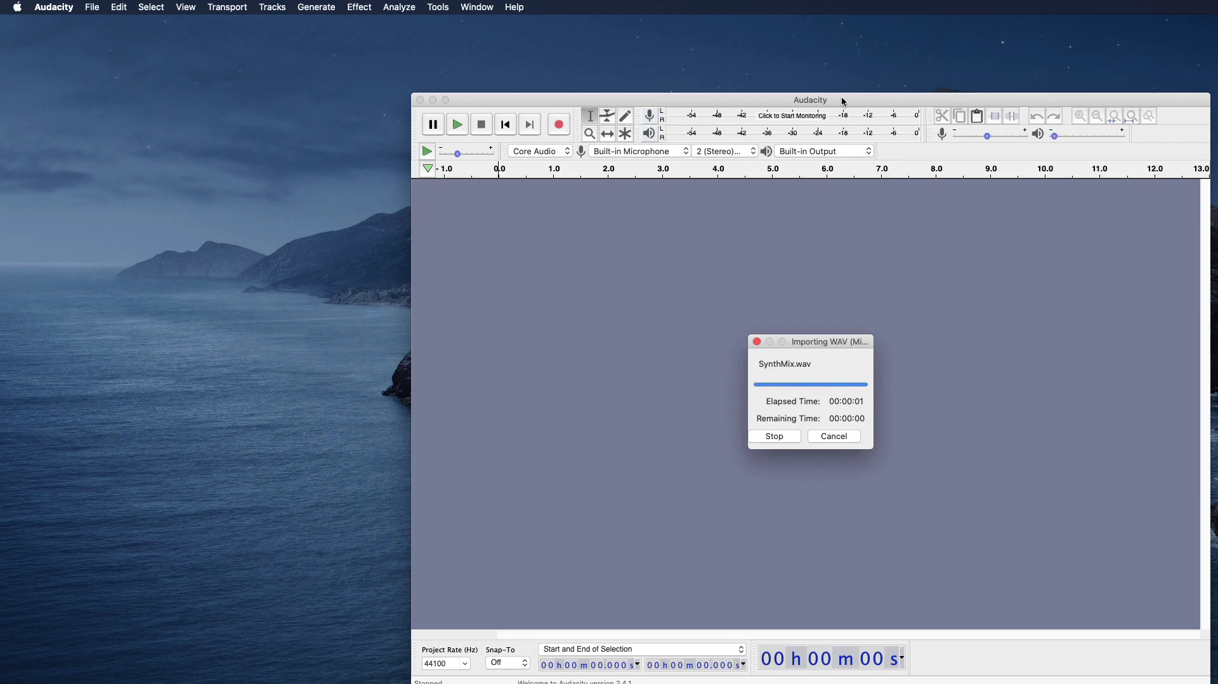
{"action": "left_click_drag", "start_coordinate": [845, 102], "coordinate": [436, 5]}
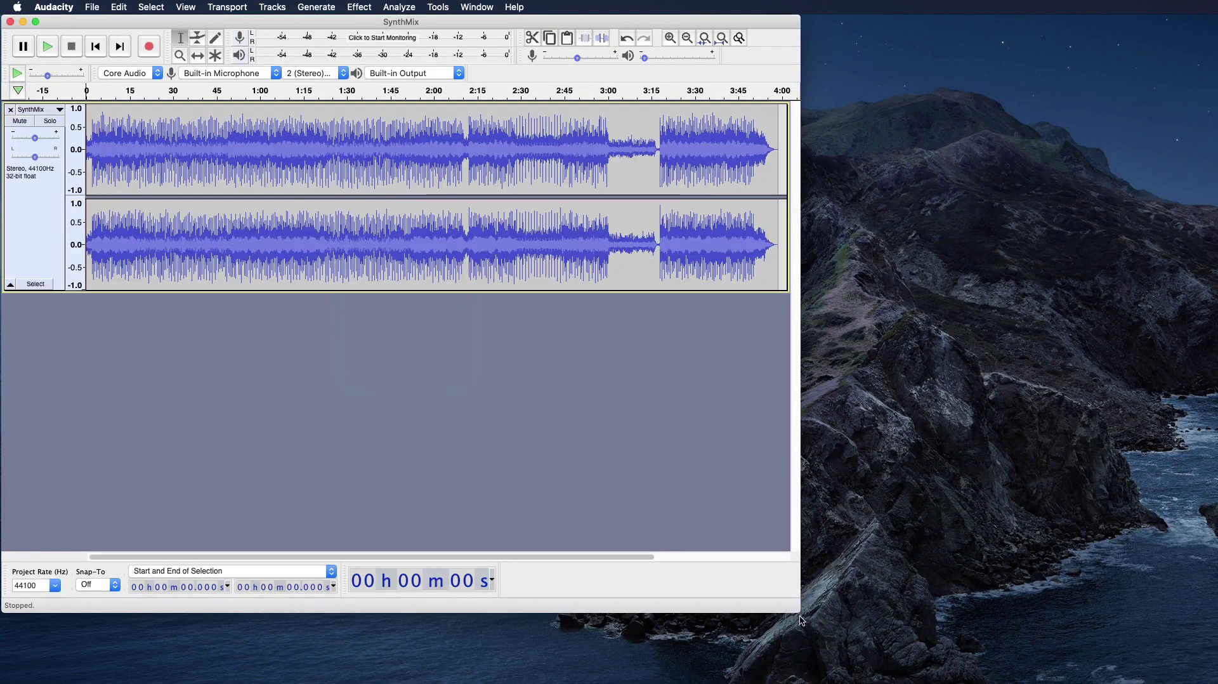
{"action": "left_click_drag", "start_coordinate": [797, 611], "coordinate": [1213, 682]}
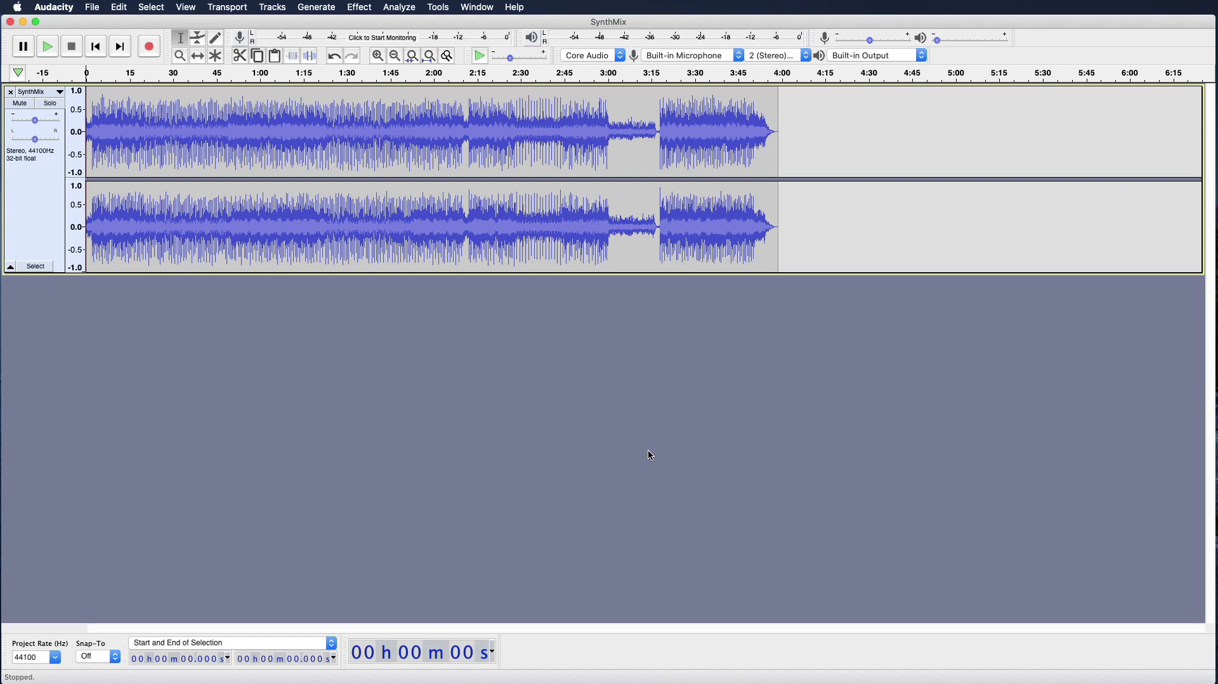
Step: Create a new macro named YourMaster in the macro manager
{"action": "left_click", "coordinate": [437, 5]}
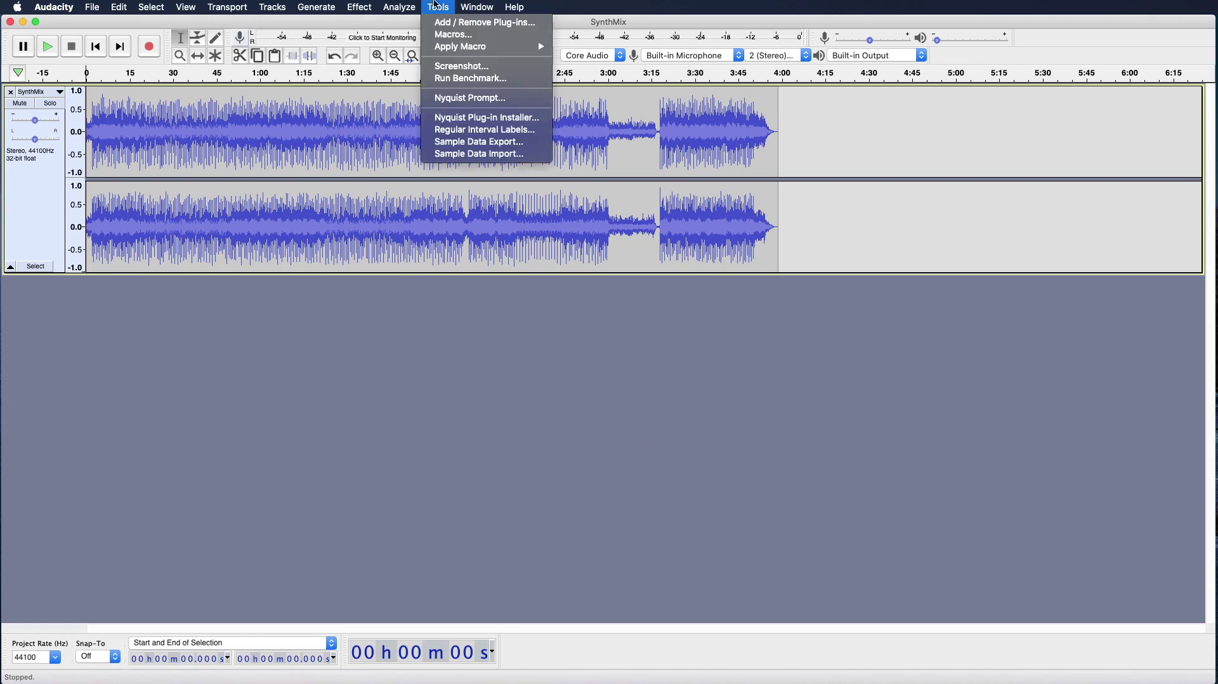
{"action": "left_click", "coordinate": [448, 35]}
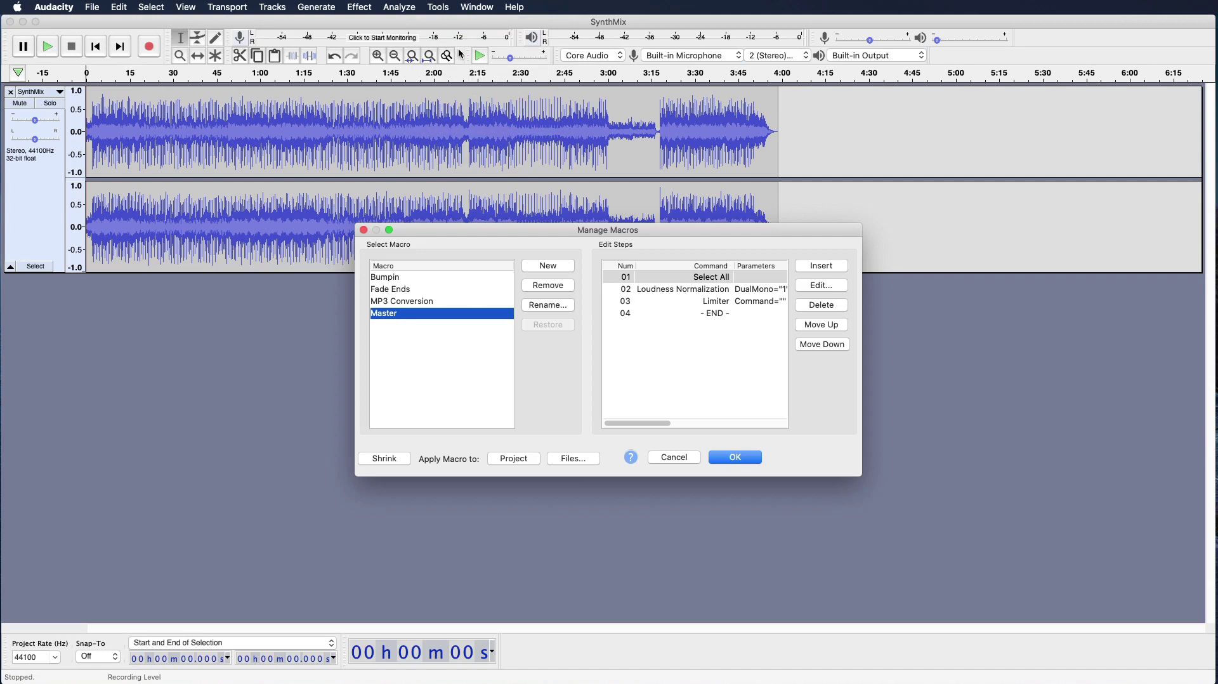
{"action": "left_click", "coordinate": [548, 267]}
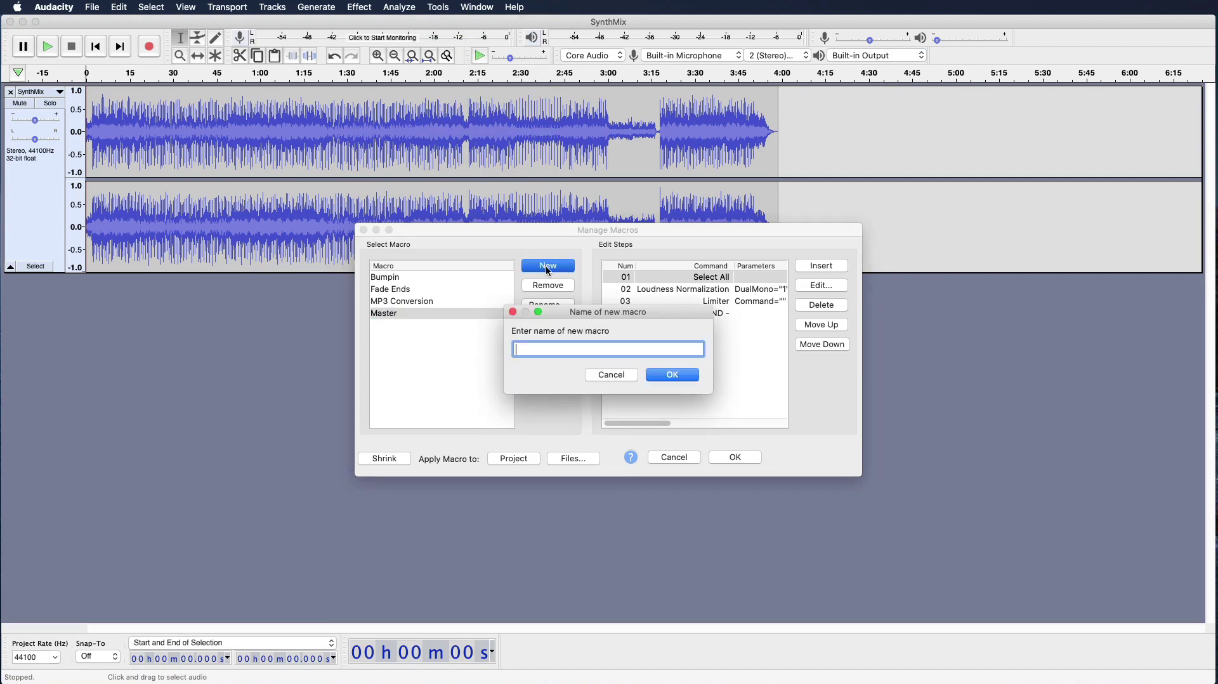
{"action": "type", "text": "YourMaster"}
{"action": "left_click", "coordinate": [674, 375]}
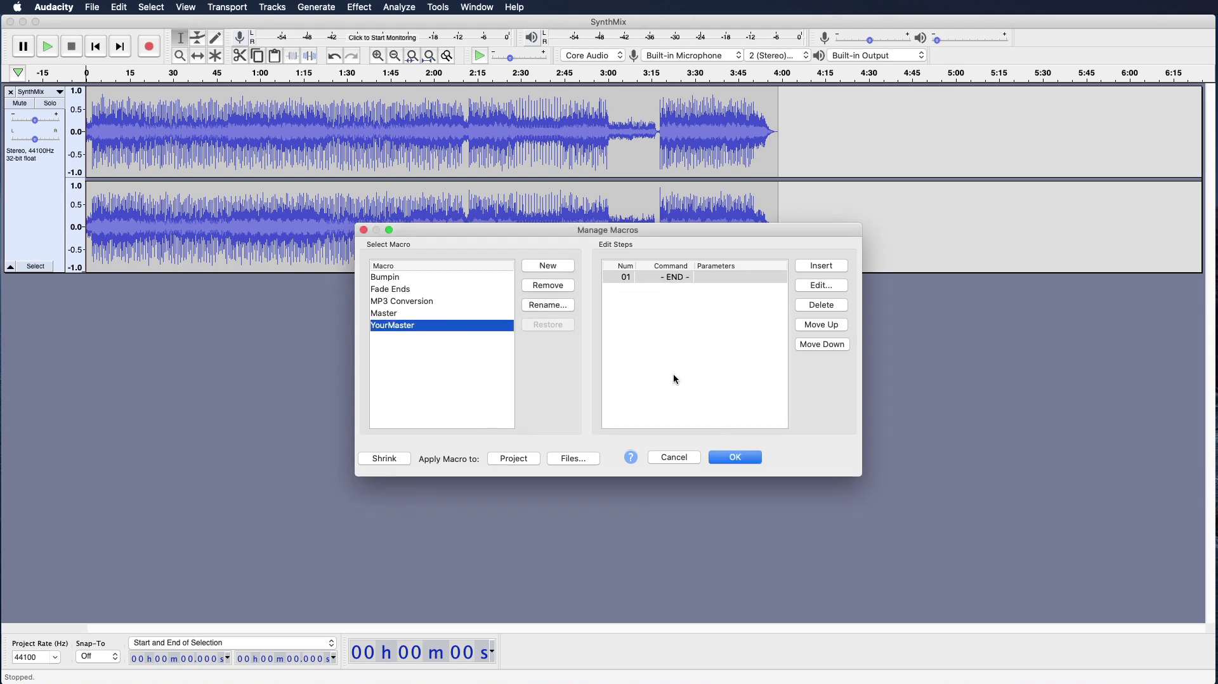
Step: Insert Select All as the first step of YourMaster
{"action": "left_click", "coordinate": [820, 267]}
{"action": "scroll", "coordinate": [761, 425], "scroll_direction": "right", "scroll_amount": 15}
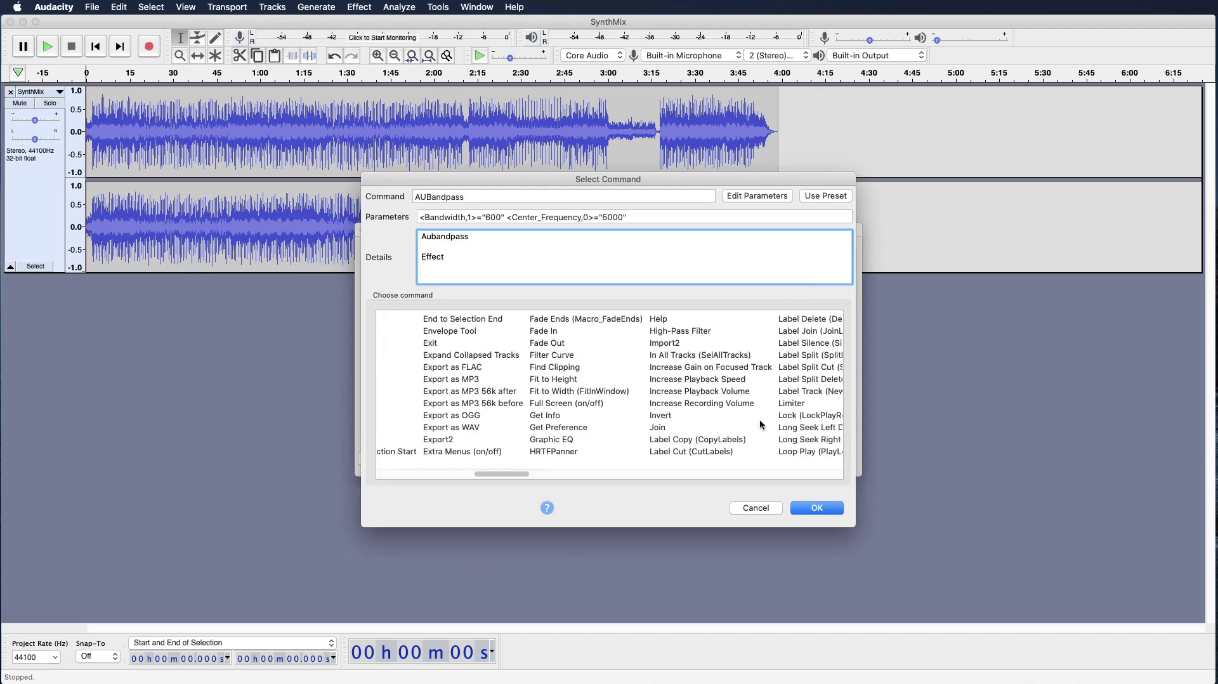
{"action": "scroll", "coordinate": [761, 425], "scroll_direction": "right", "scroll_amount": 15}
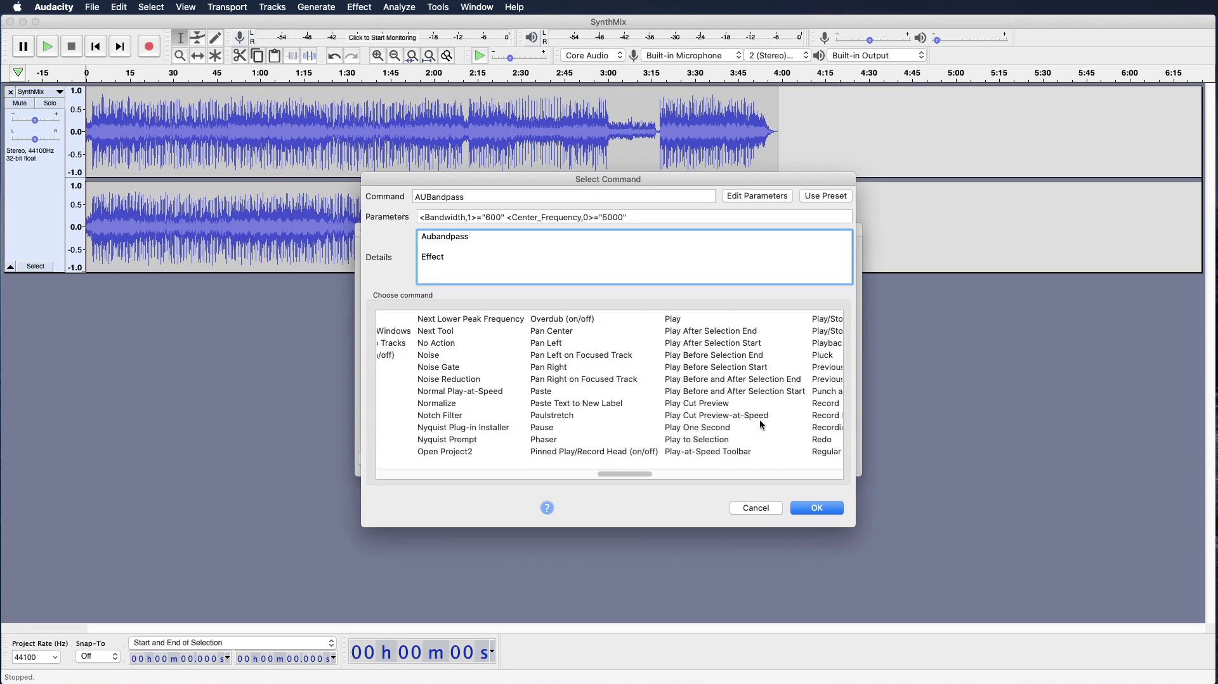
{"action": "scroll", "coordinate": [762, 426], "scroll_direction": "right", "scroll_amount": 5}
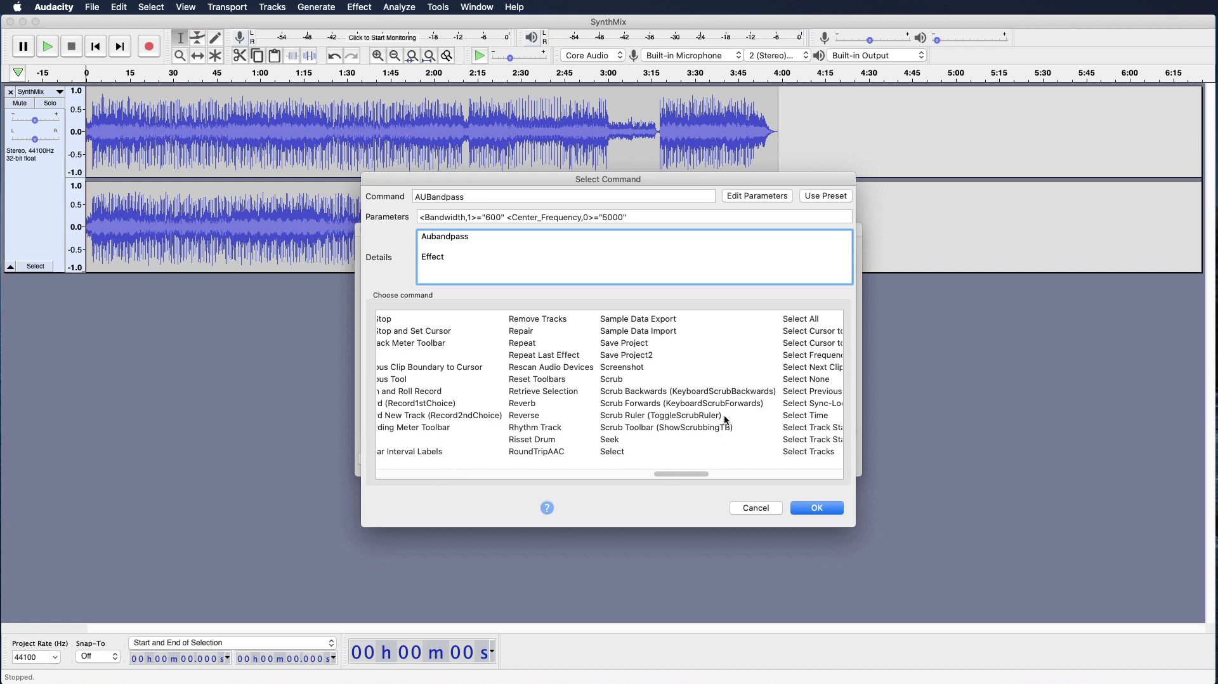
{"action": "left_click", "coordinate": [814, 319]}
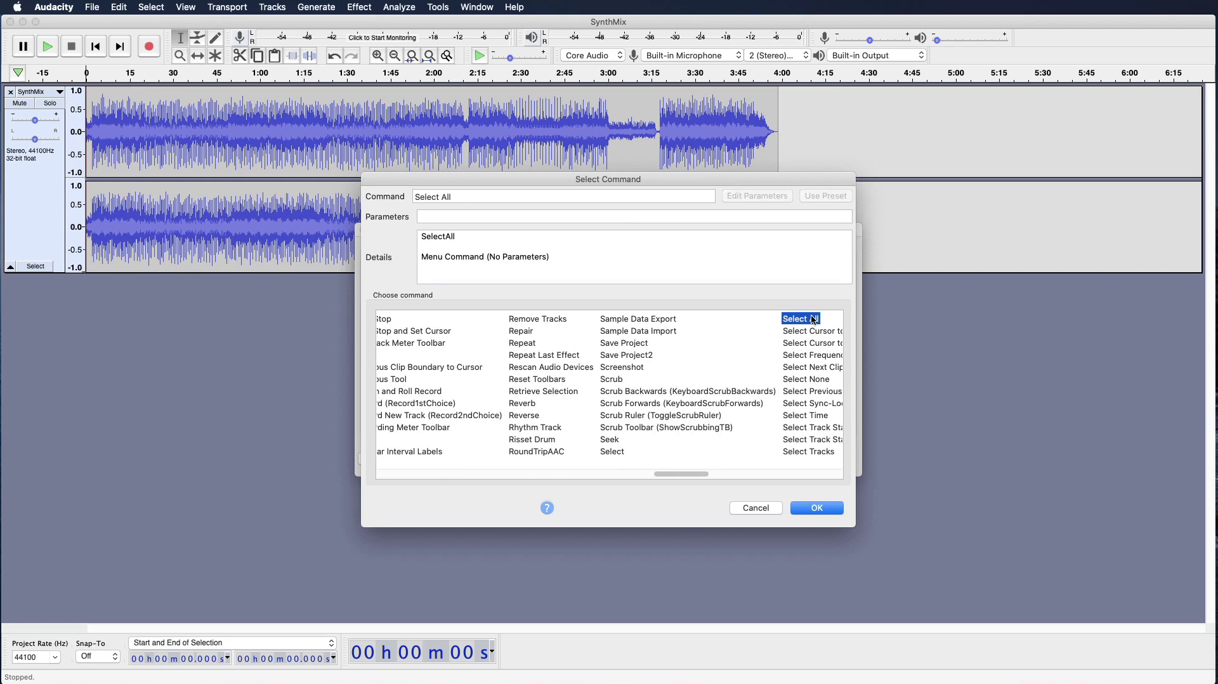
{"action": "left_click", "coordinate": [832, 508]}
{"action": "left_click", "coordinate": [822, 266]}
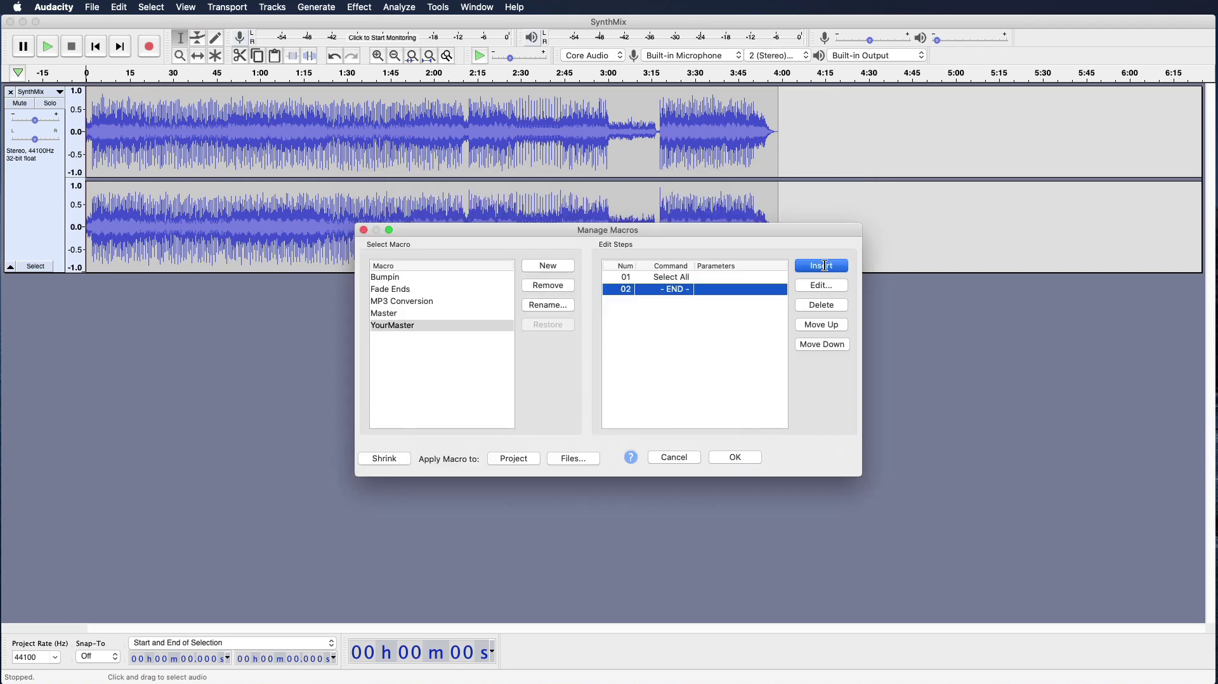
Step: Add Loudness Normalization as the macro's second step
{"action": "scroll", "coordinate": [779, 427], "scroll_direction": "right", "scroll_amount": 10}
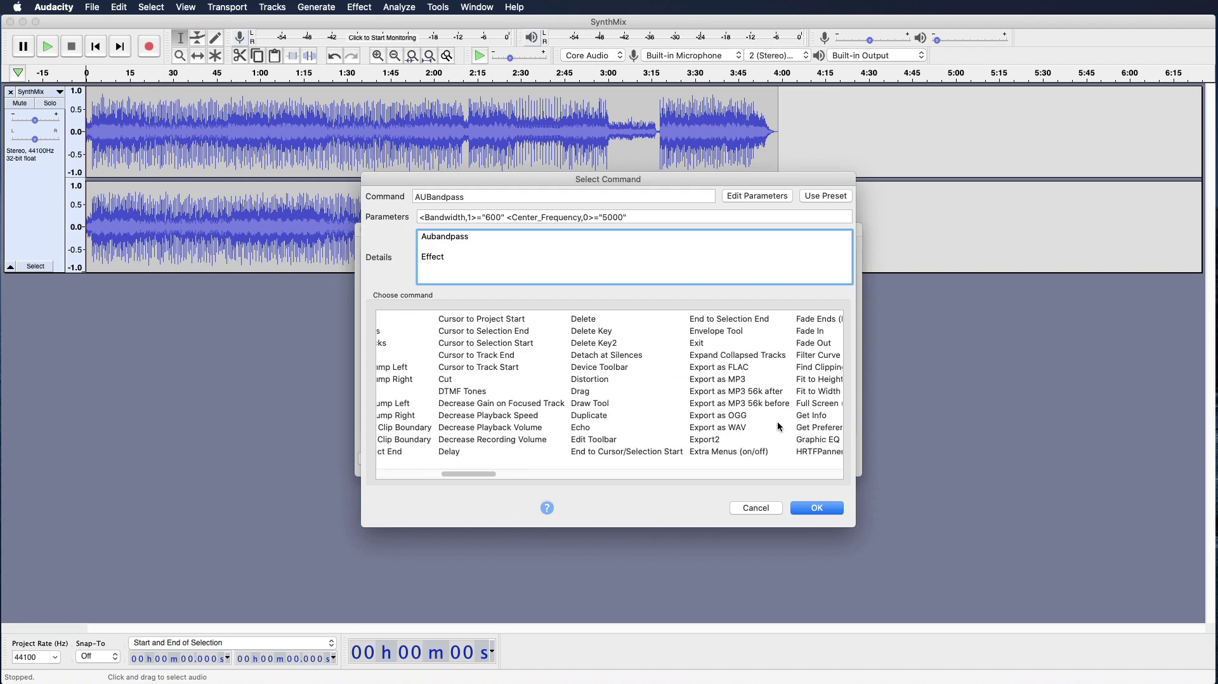
{"action": "scroll", "coordinate": [779, 427], "scroll_direction": "right", "scroll_amount": 5}
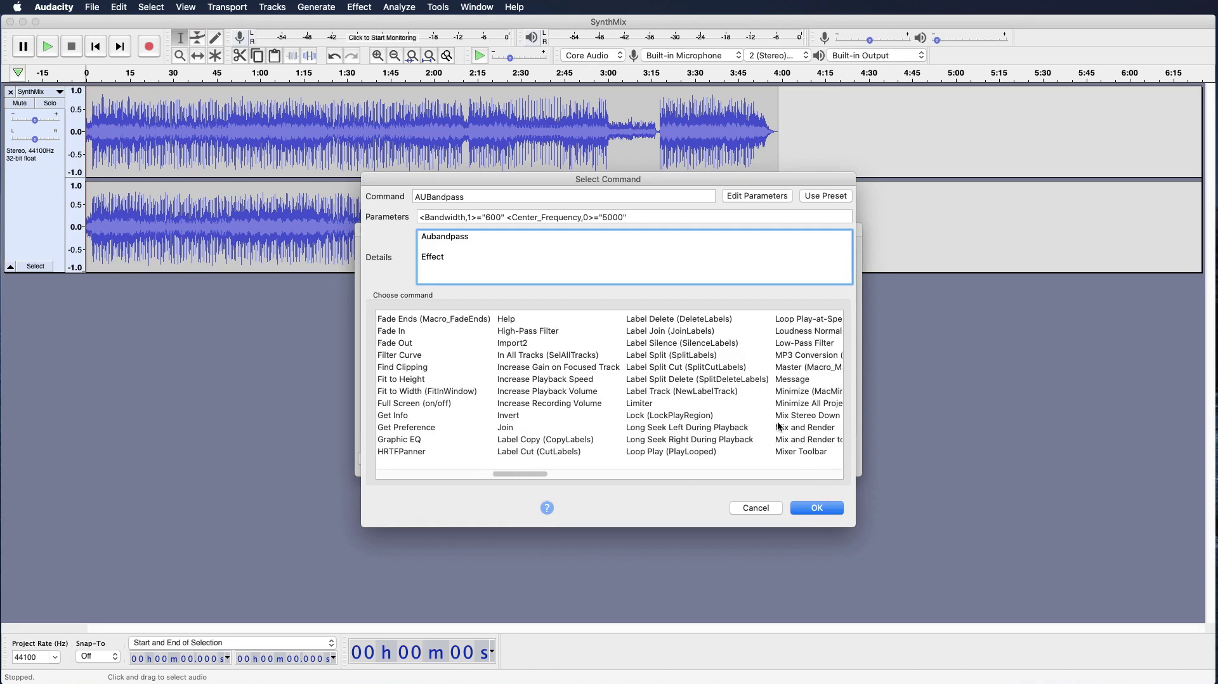
{"action": "left_click", "coordinate": [788, 331]}
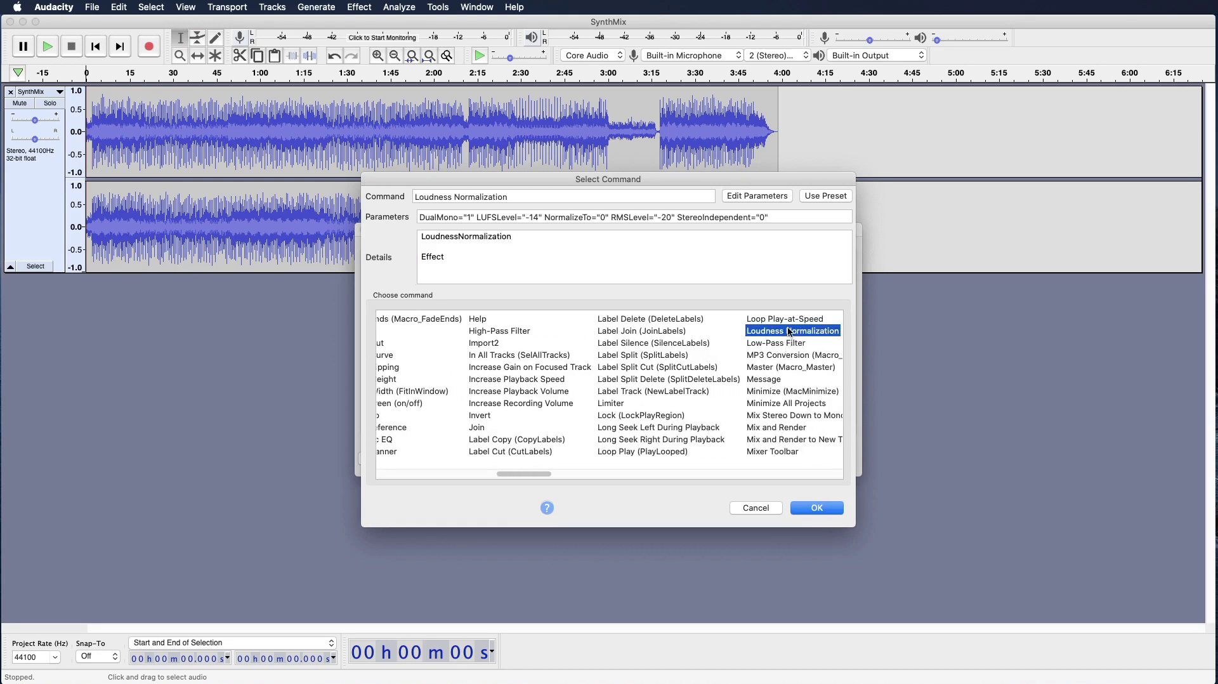
{"action": "left_click", "coordinate": [830, 508]}
Step: Keep Loudness Normalization at perceived loudness -14 LUFS, stereo channels not independent
{"action": "double_click", "coordinate": [747, 289]}
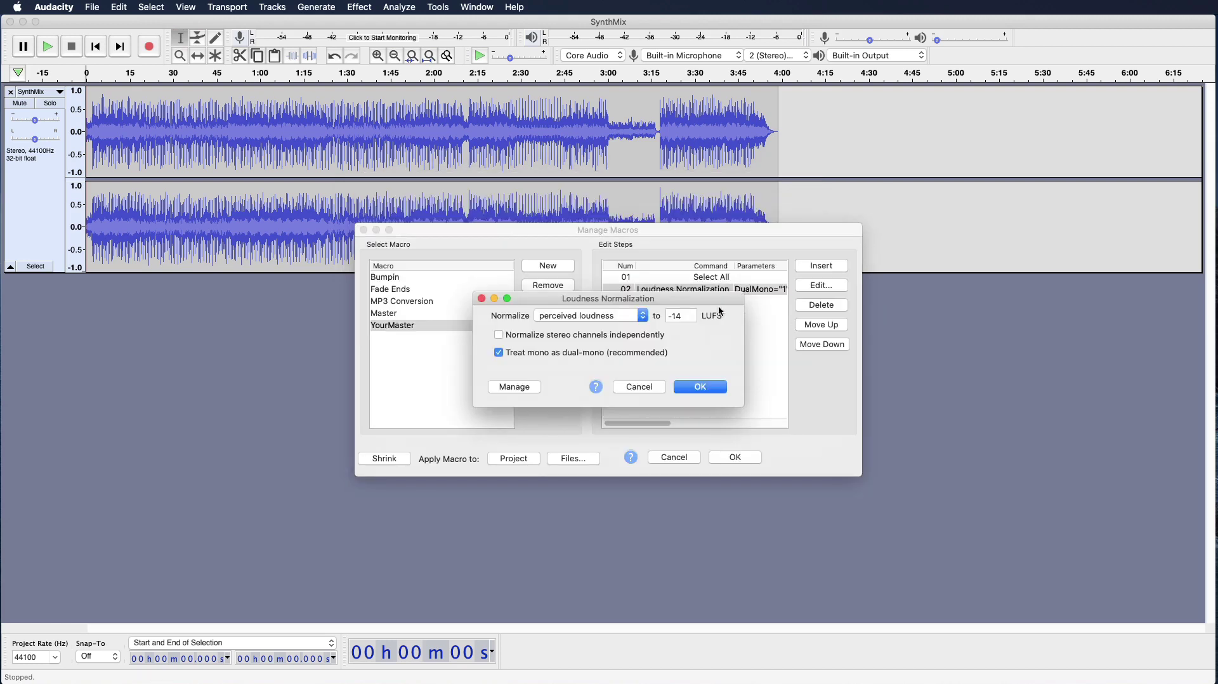
{"action": "left_click", "coordinate": [644, 316]}
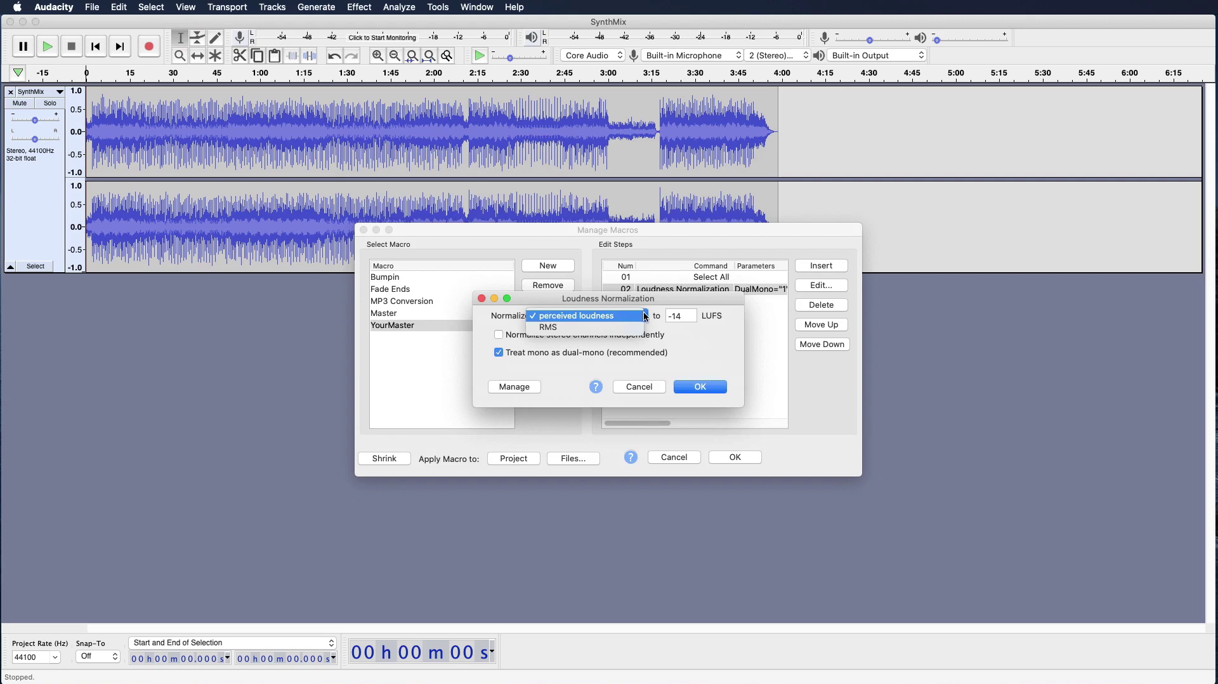
{"action": "left_click", "coordinate": [693, 341]}
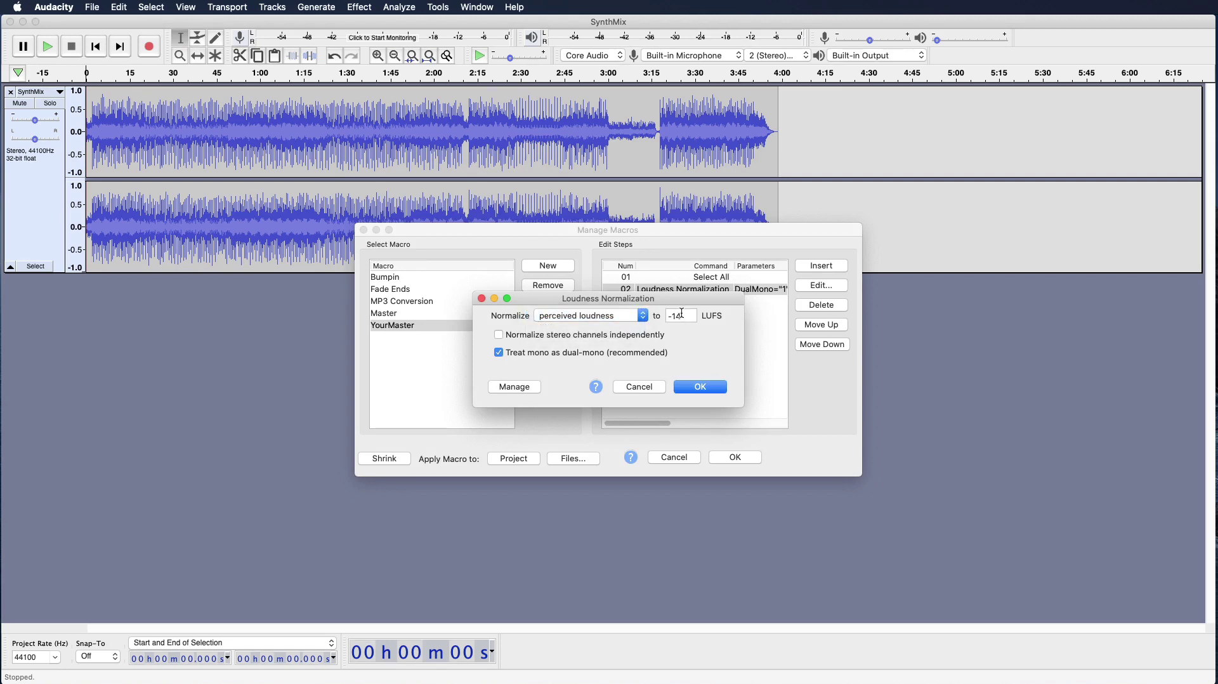
{"action": "left_click", "coordinate": [498, 337]}
{"action": "left_click", "coordinate": [499, 340]}
{"action": "left_click", "coordinate": [700, 387]}
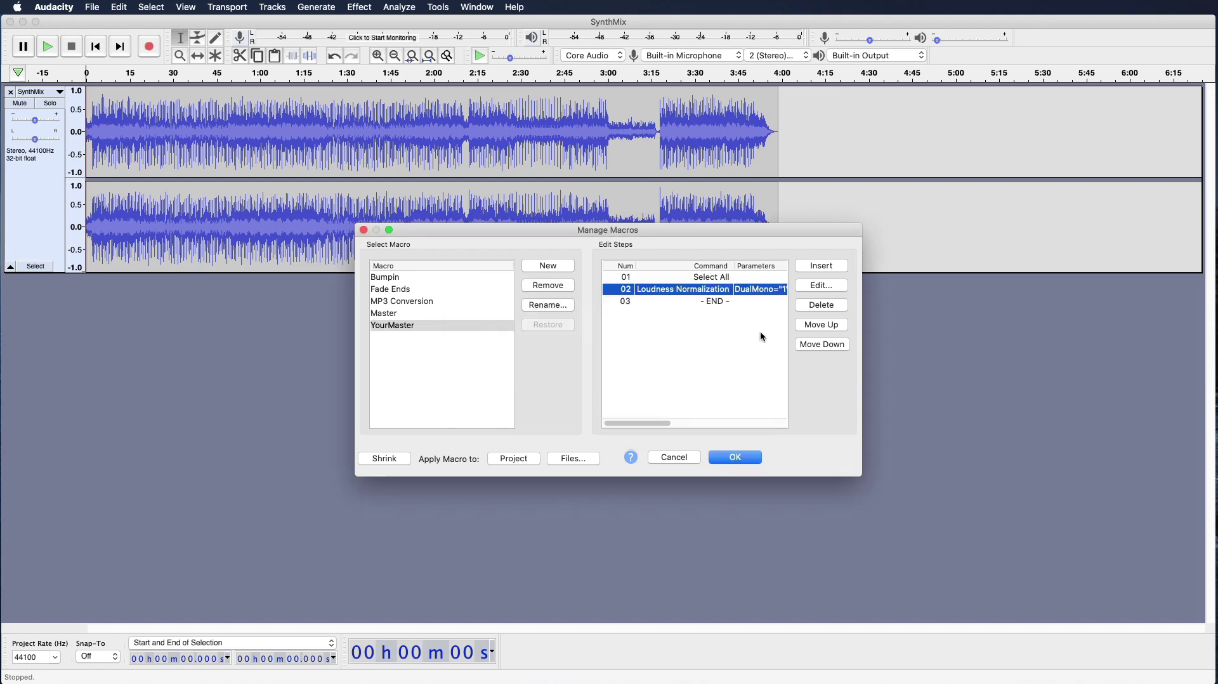
Step: Choose Limiter from the command list as the macro's third step
{"action": "left_click", "coordinate": [824, 267]}
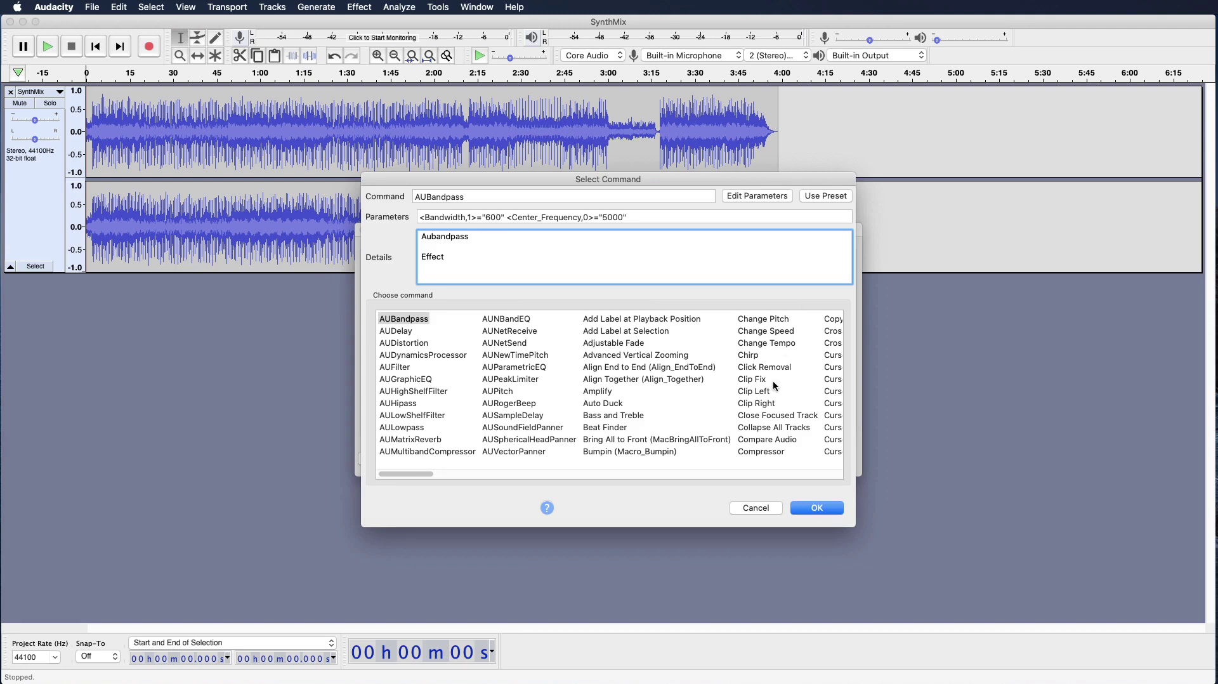
{"action": "scroll", "coordinate": [775, 385], "scroll_direction": "right", "scroll_amount": 10}
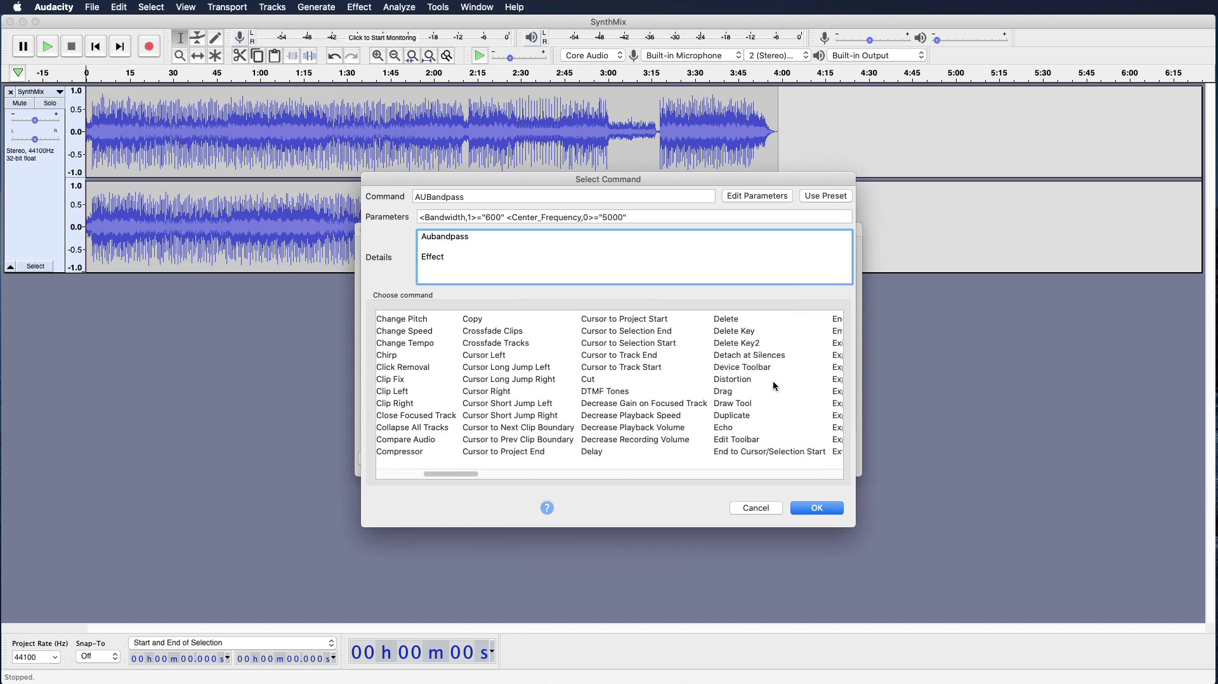
{"action": "scroll", "coordinate": [774, 385], "scroll_direction": "right", "scroll_amount": 5}
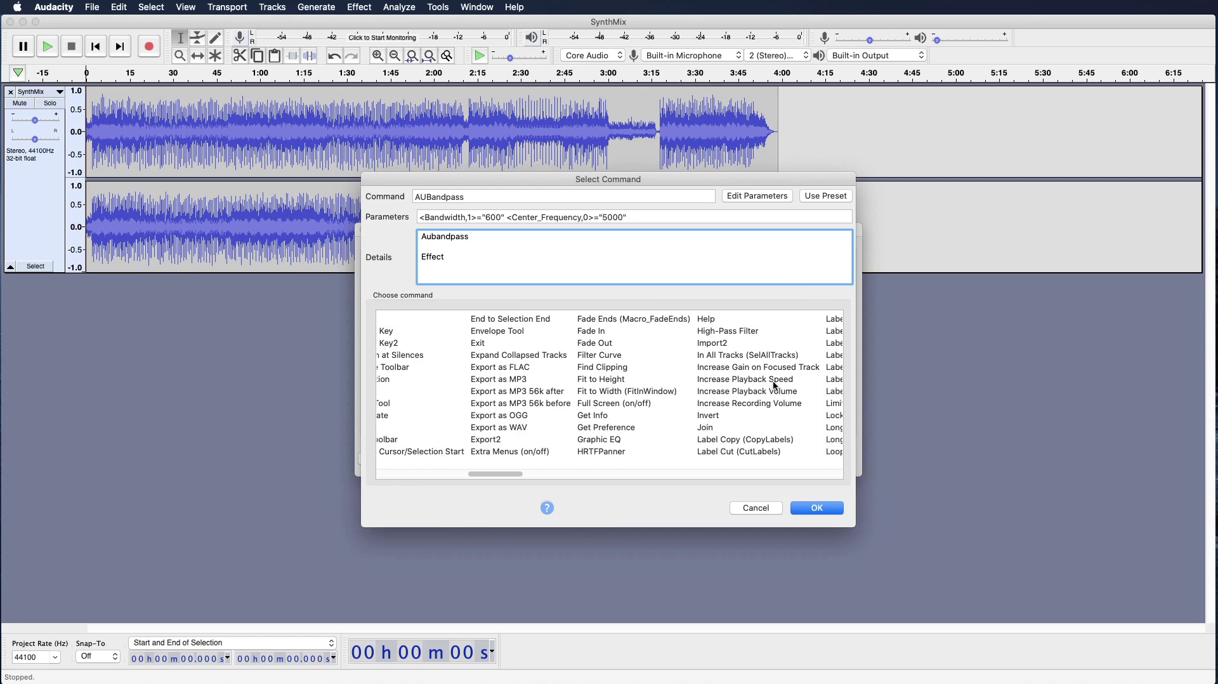
{"action": "scroll", "coordinate": [775, 385], "scroll_direction": "right", "scroll_amount": 5}
{"action": "left_click", "coordinate": [703, 405]}
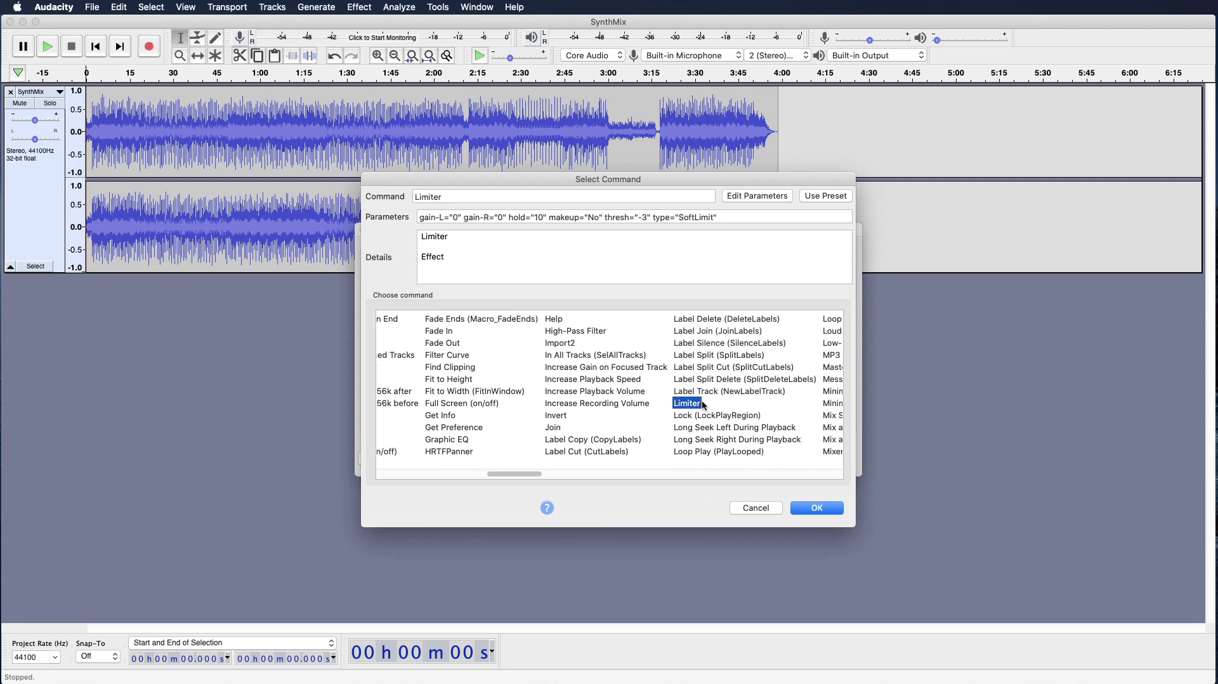
Step: Place Limiter after Loudness Normalization as a Hard Limit at -1 dB, 1 ms hold, and save
{"action": "left_click", "coordinate": [831, 510]}
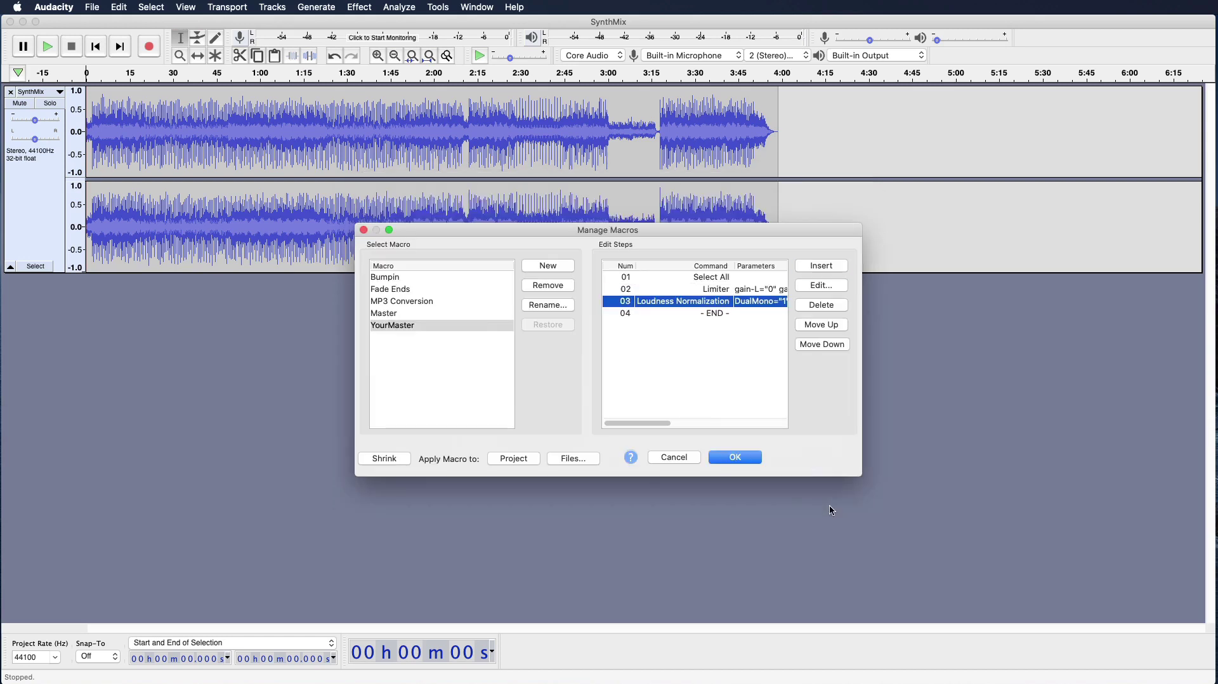
{"action": "left_click", "coordinate": [823, 344]}
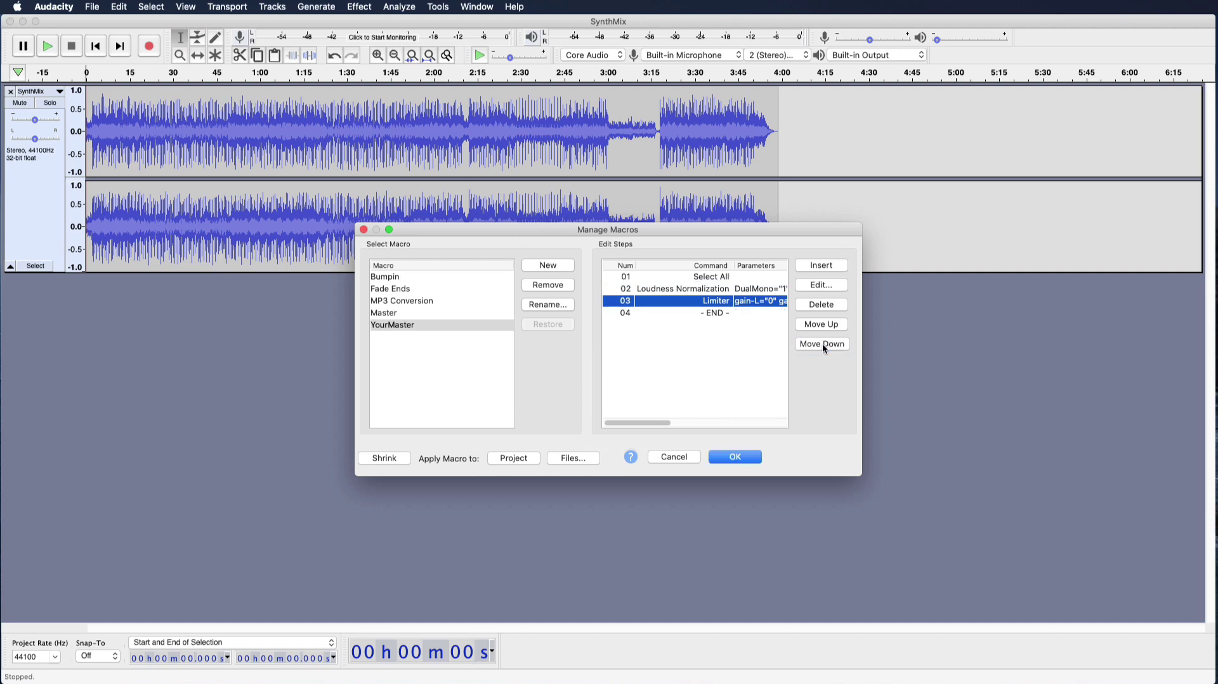
{"action": "double_click", "coordinate": [734, 303]}
{"action": "left_click_drag", "start_coordinate": [691, 357], "coordinate": [710, 358]}
{"action": "left_click_drag", "start_coordinate": [637, 373], "coordinate": [620, 374]}
{"action": "left_click", "coordinate": [684, 277]}
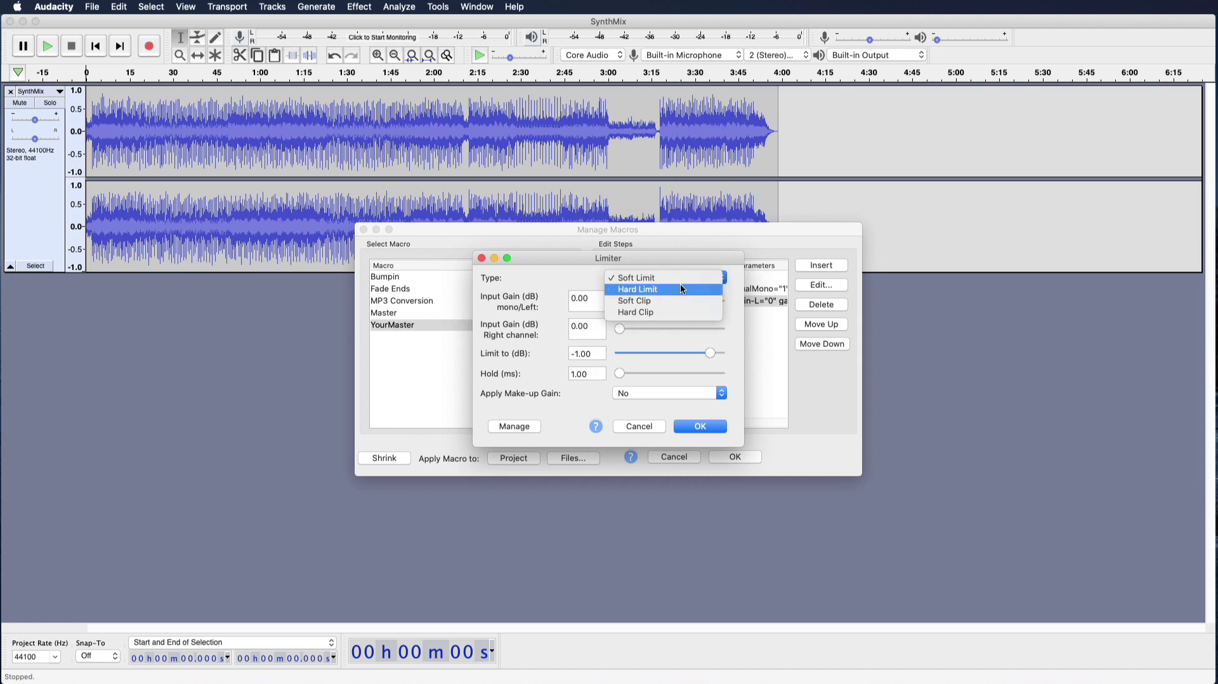
{"action": "left_click", "coordinate": [681, 291]}
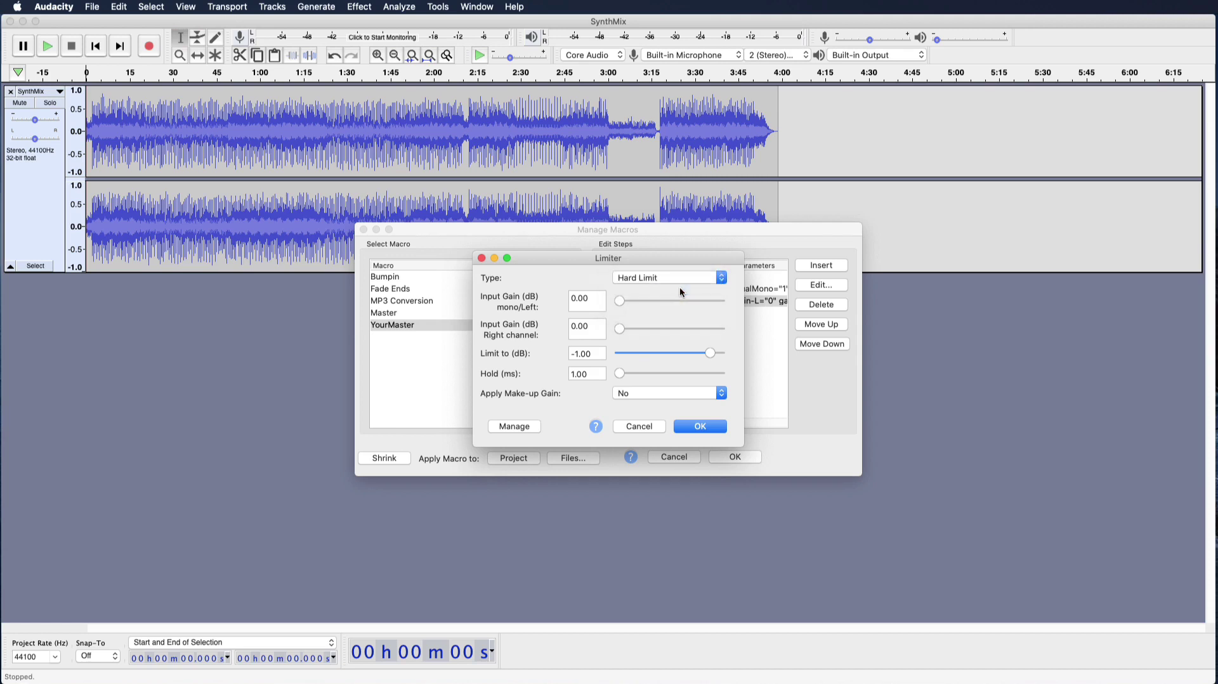
{"action": "left_click", "coordinate": [705, 425]}
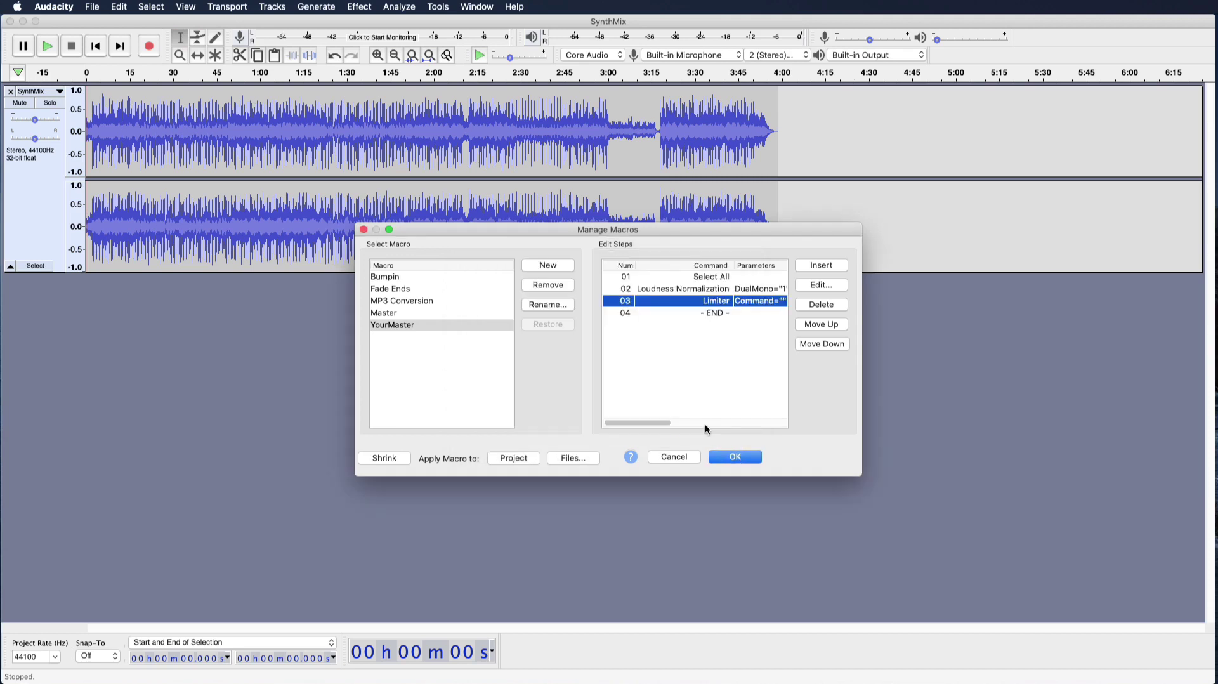
{"action": "left_click", "coordinate": [736, 458]}
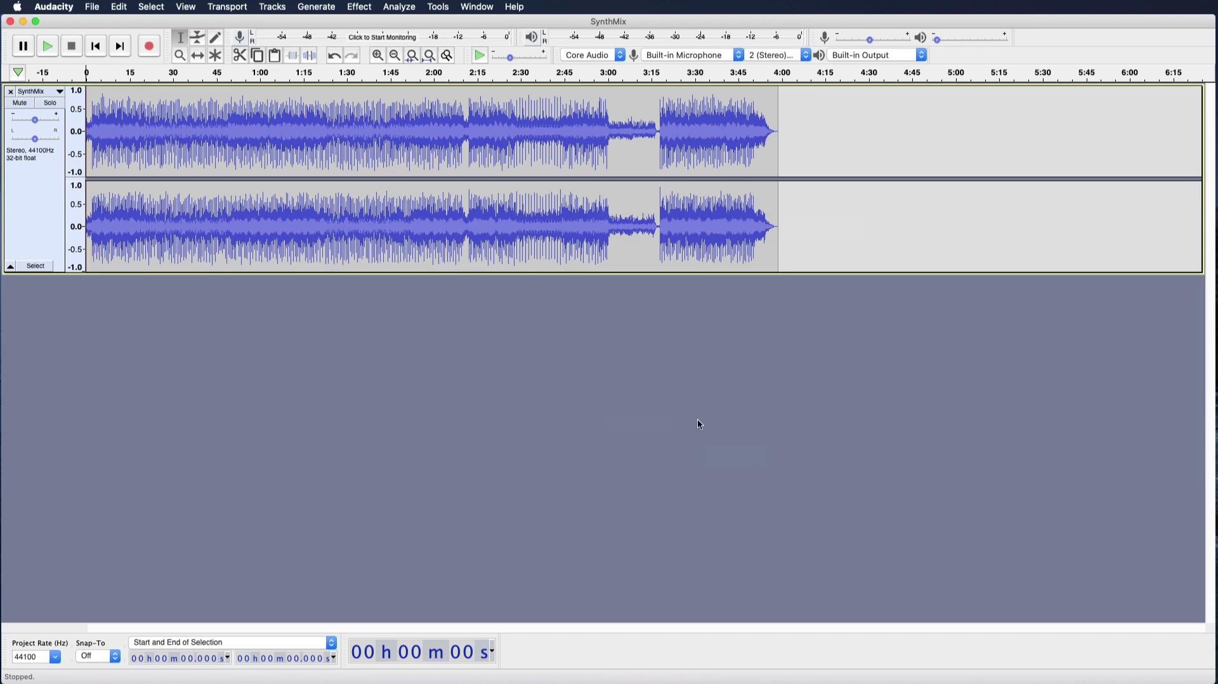
Step: Run the YourMaster macro on SynthMix via Tools > Apply Macro, then run it again
{"action": "left_click", "coordinate": [363, 8]}
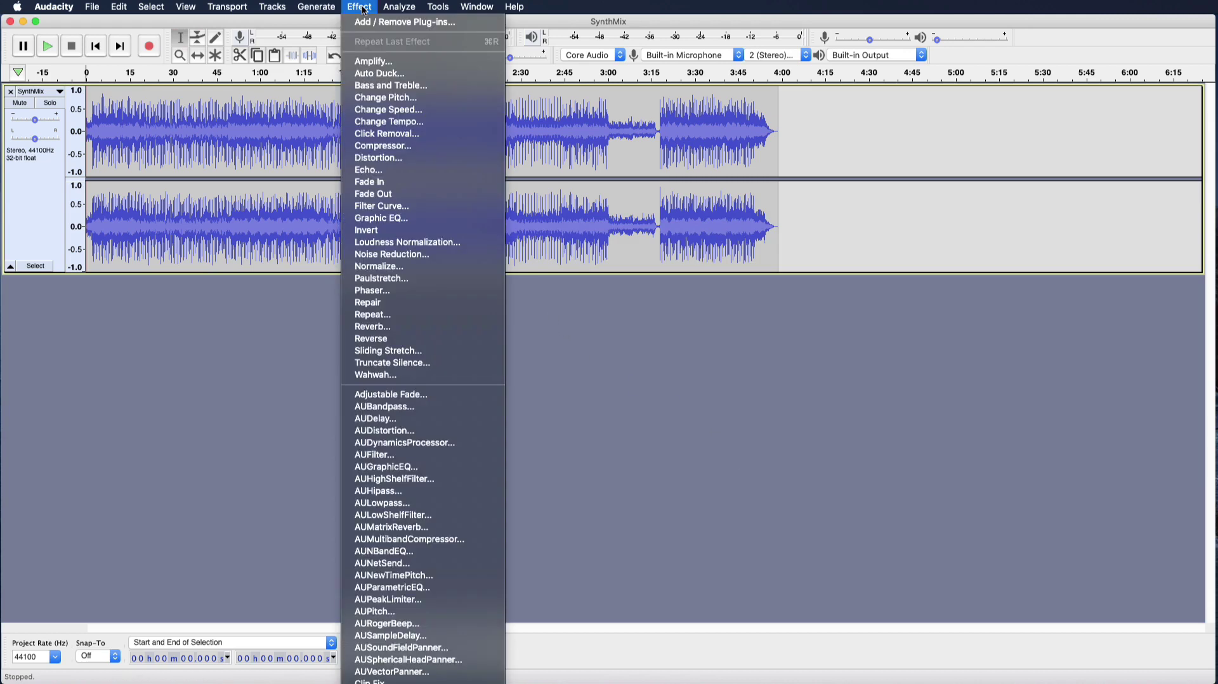
{"action": "mouse_move", "coordinate": [438, 7]}
{"action": "mouse_move", "coordinate": [494, 47]}
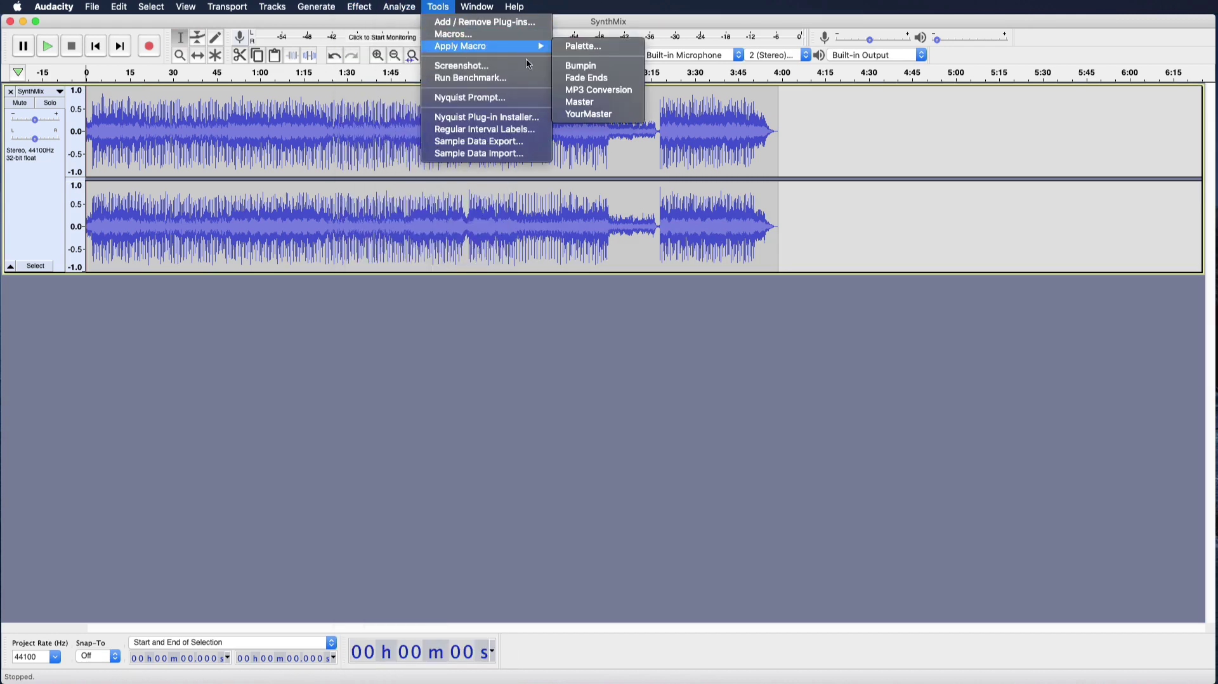
{"action": "left_click", "coordinate": [596, 116]}
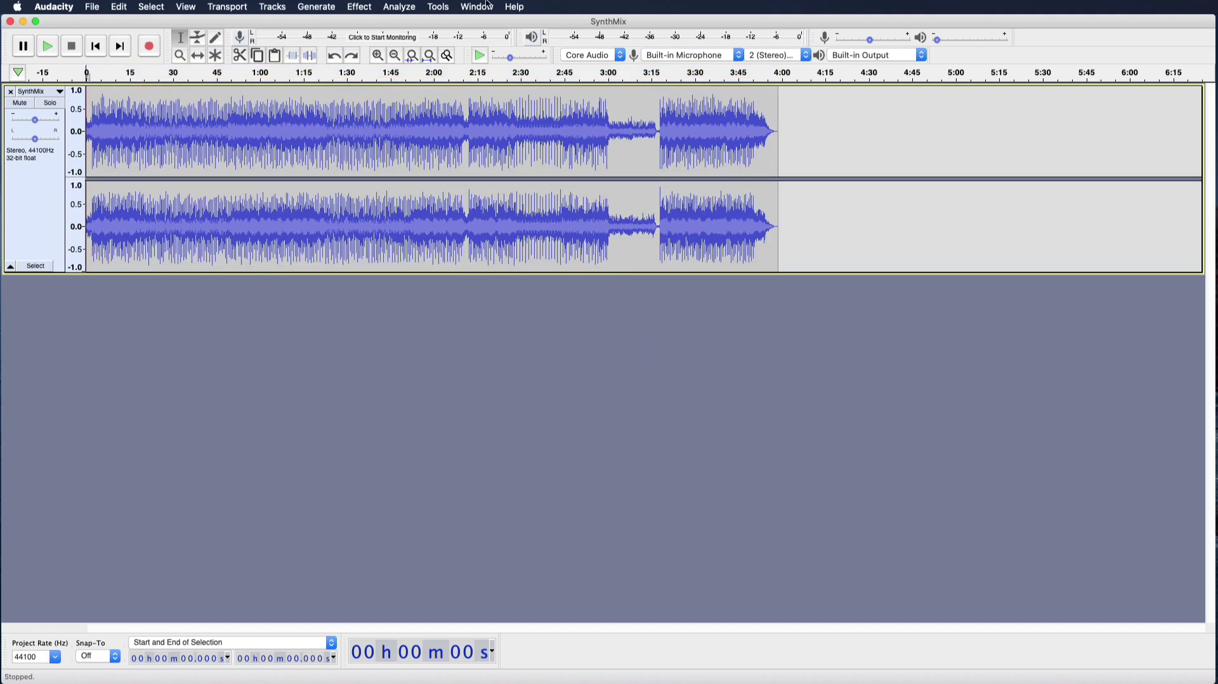
{"action": "left_click", "coordinate": [441, 6]}
{"action": "mouse_move", "coordinate": [463, 47]}
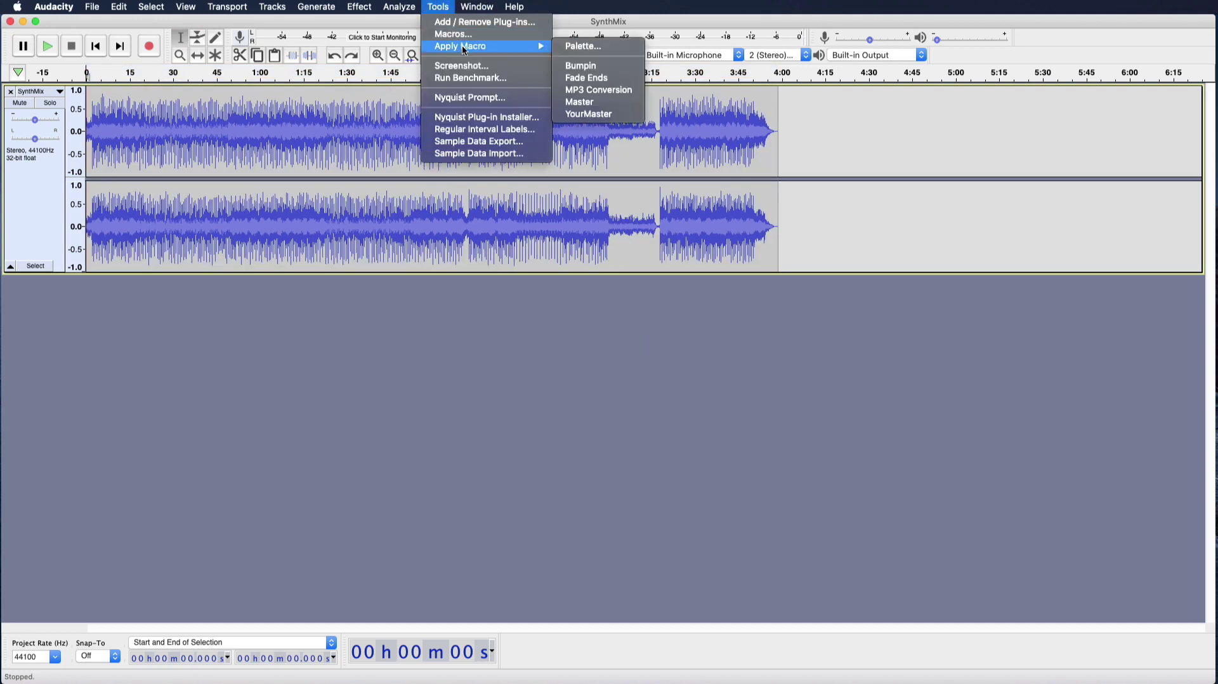
{"action": "left_click", "coordinate": [593, 115]}
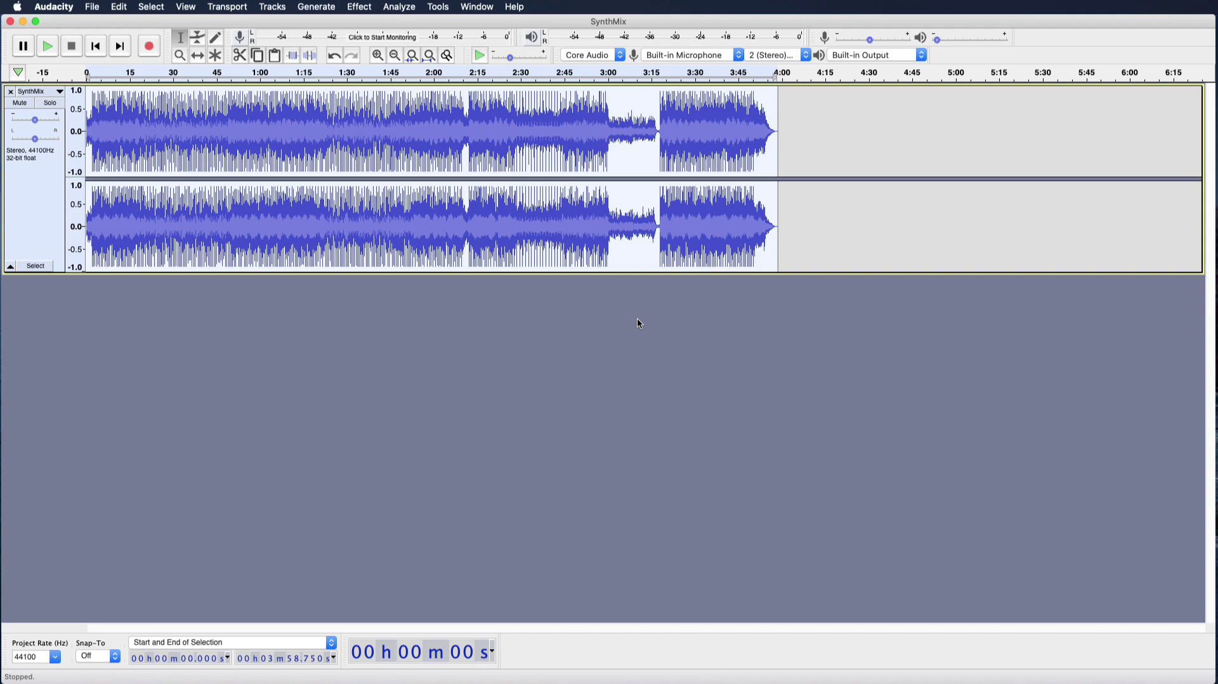
Step: Drag the original SynthMix.wav from the desktop into the project as a second track and zoom out
{"action": "left_click_drag", "start_coordinate": [942, 21], "coordinate": [307, 5]}
{"action": "left_click_drag", "start_coordinate": [628, 329], "coordinate": [308, 329]}
{"action": "left_click_drag", "start_coordinate": [378, 23], "coordinate": [1016, 5]}
{"action": "scroll", "coordinate": [864, 365], "scroll_direction": "down", "scroll_amount": 5}
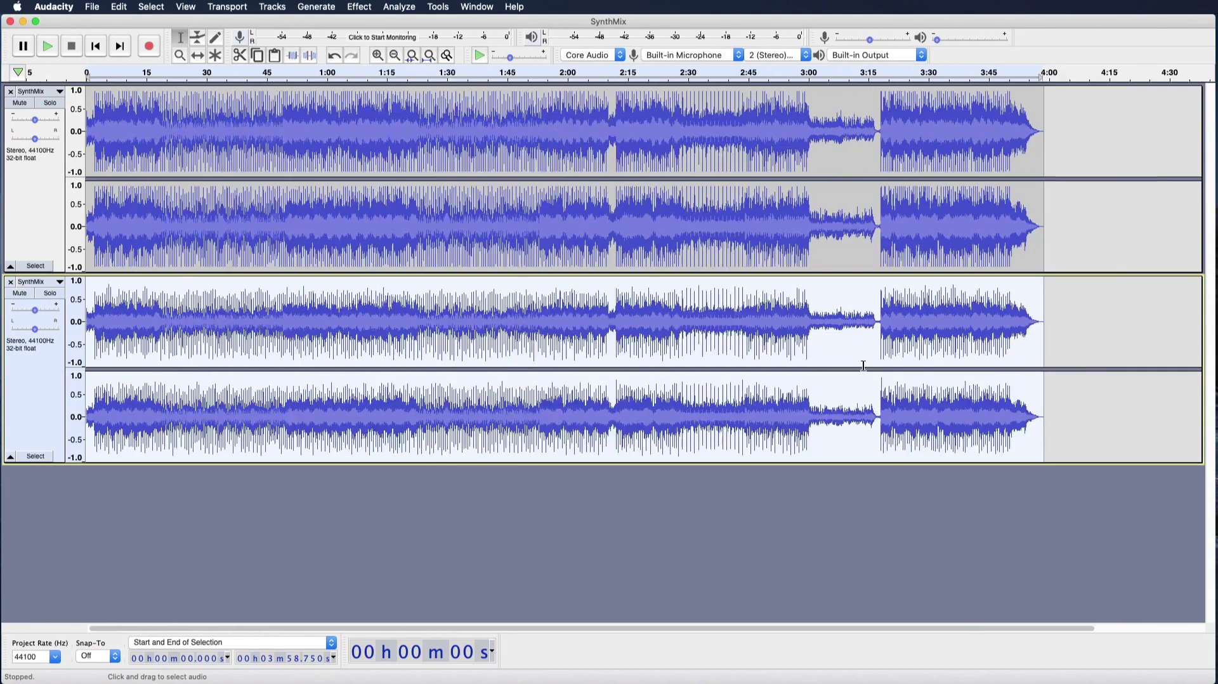
{"action": "scroll", "coordinate": [864, 365], "scroll_direction": "down", "scroll_amount": 4}
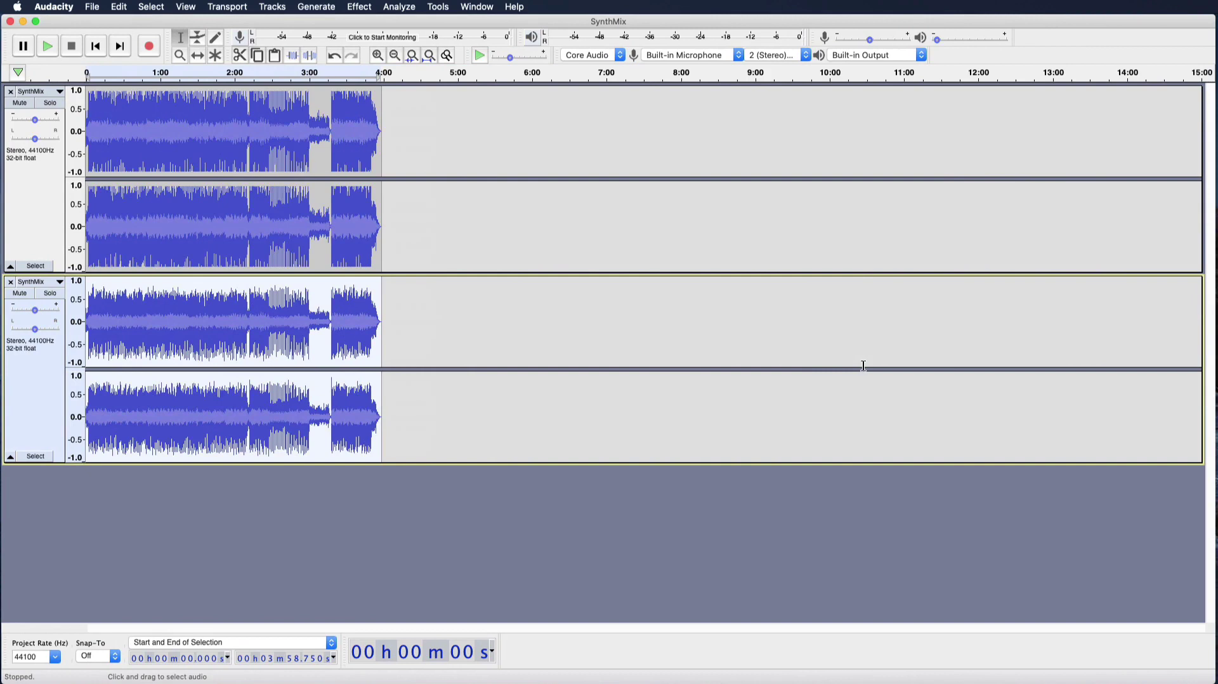
Step: A/B the mastered and original tracks by toggling Solo on each in turn
{"action": "left_click", "coordinate": [52, 104]}
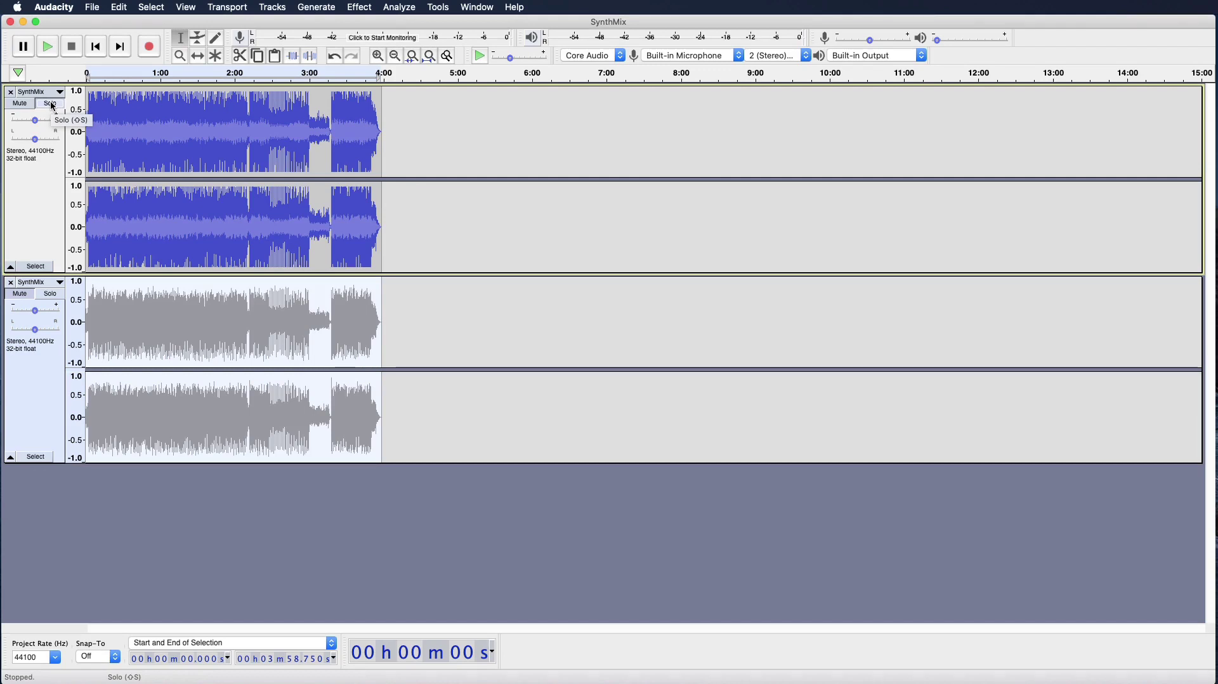
{"action": "left_click", "coordinate": [50, 295]}
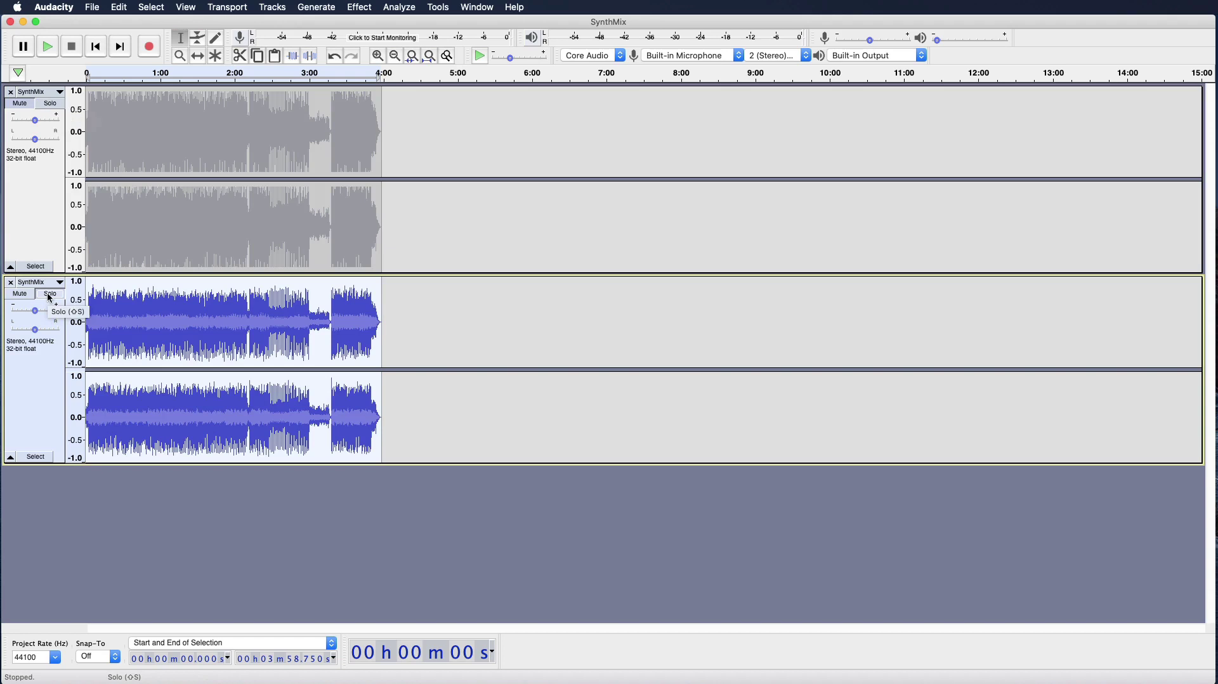
{"action": "left_click", "coordinate": [52, 104]}
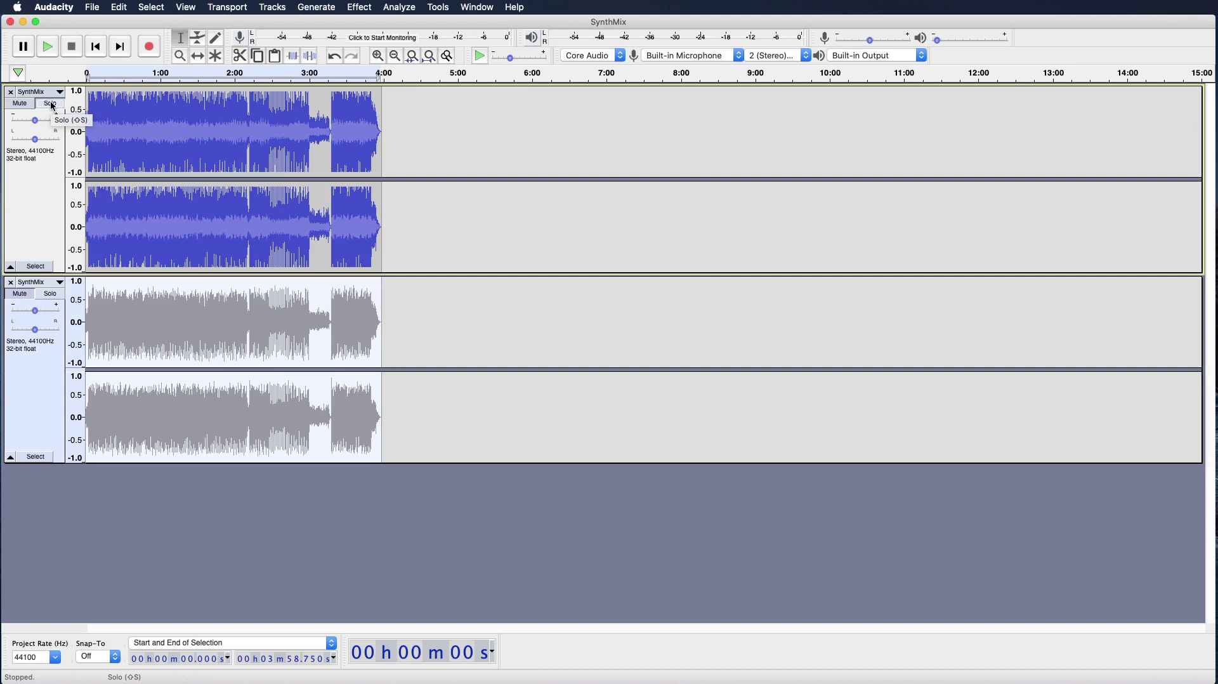
{"action": "left_click", "coordinate": [50, 294]}
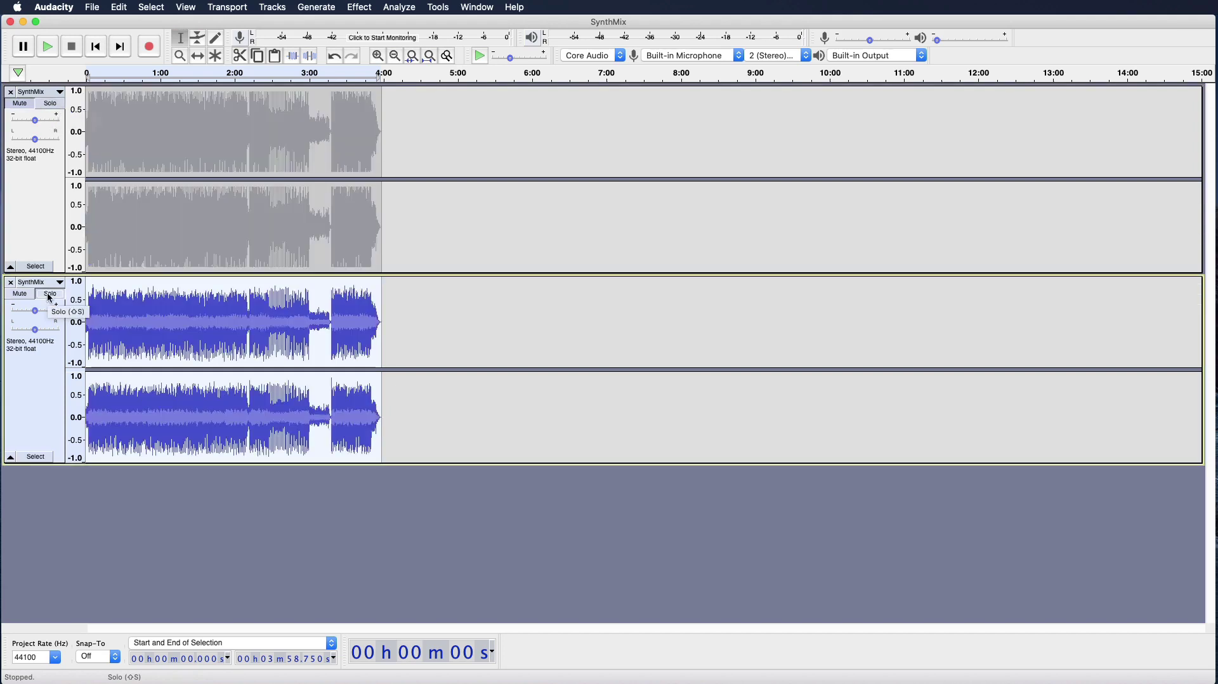
Step: Close the original comparison track and select the whole remaining mastered track
{"action": "left_click", "coordinate": [11, 285]}
{"action": "left_click", "coordinate": [57, 104]}
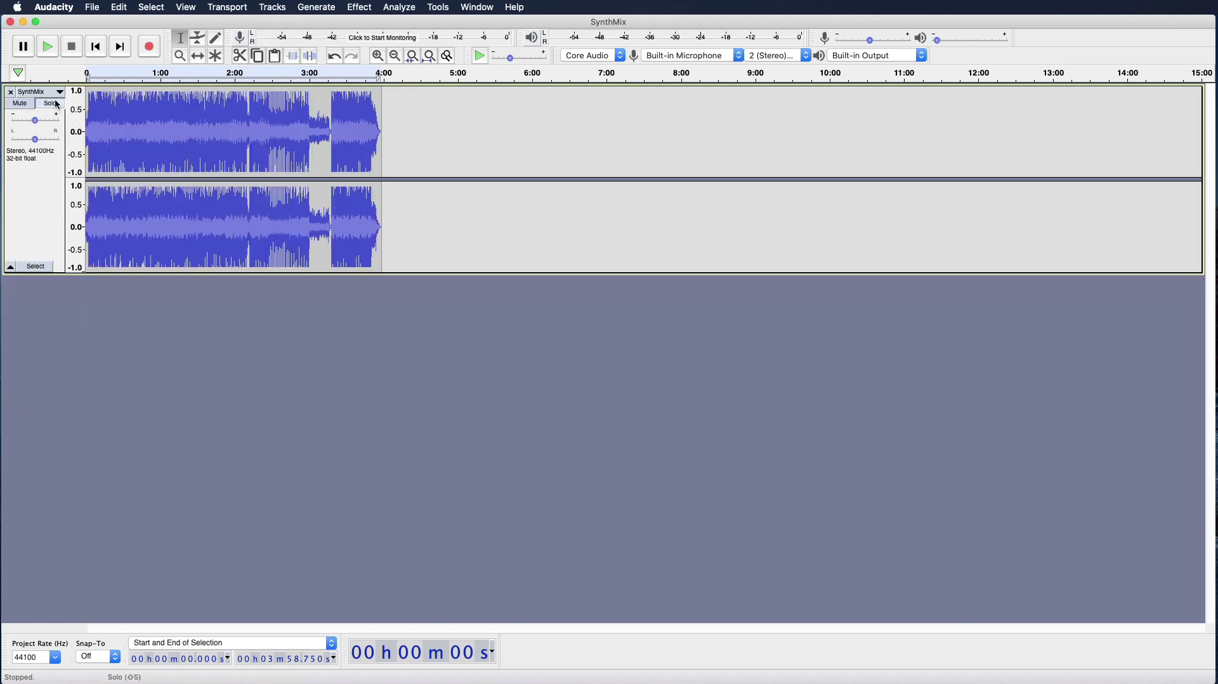
{"action": "key", "text": "super+a"}
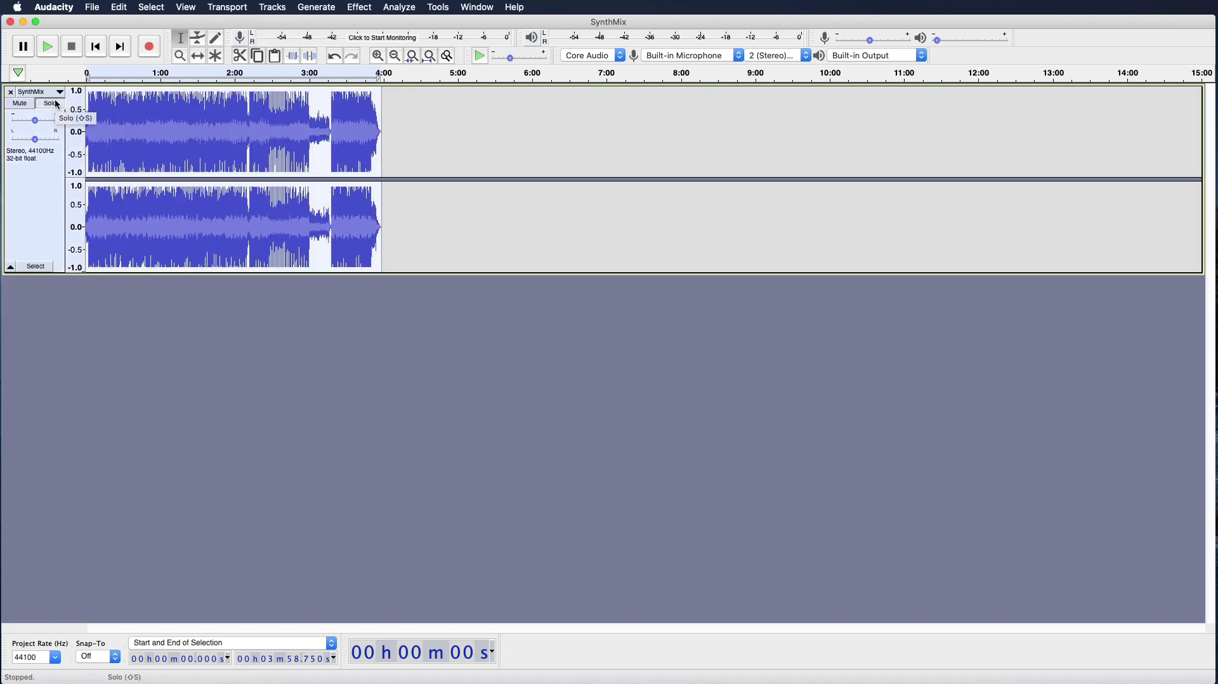
Step: Export the mastered audio as WAV named SynthMaster.wav to the Desktop
{"action": "left_click", "coordinate": [94, 7]}
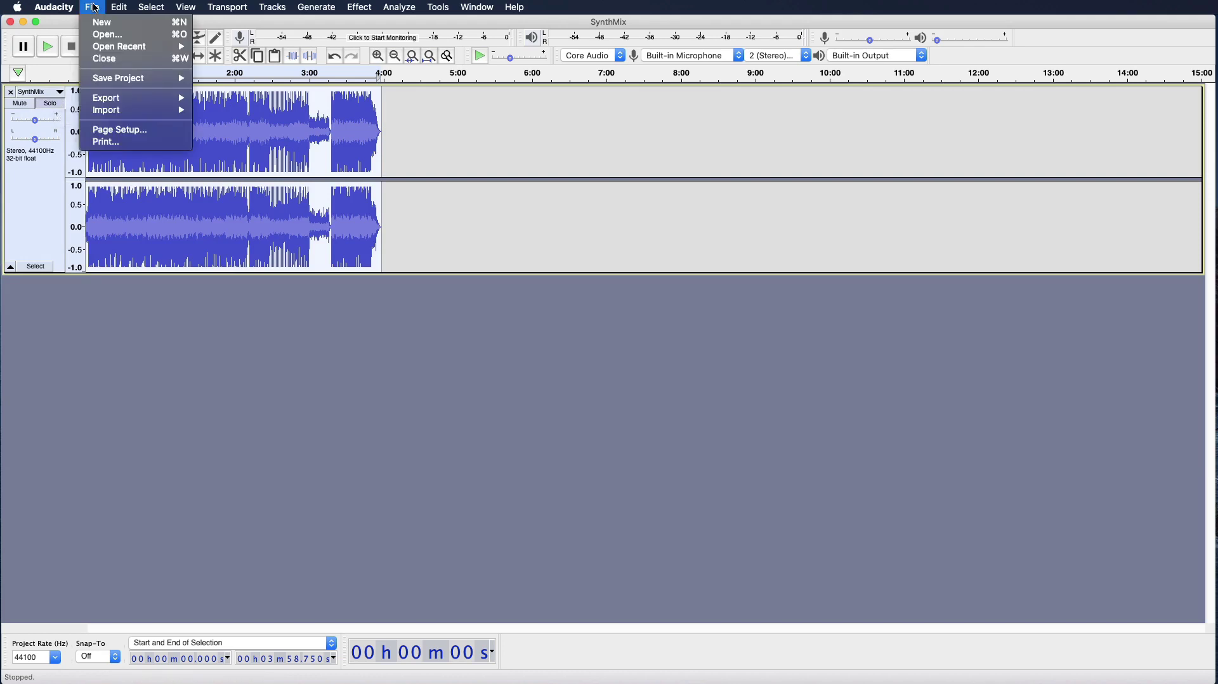
{"action": "mouse_move", "coordinate": [127, 100]}
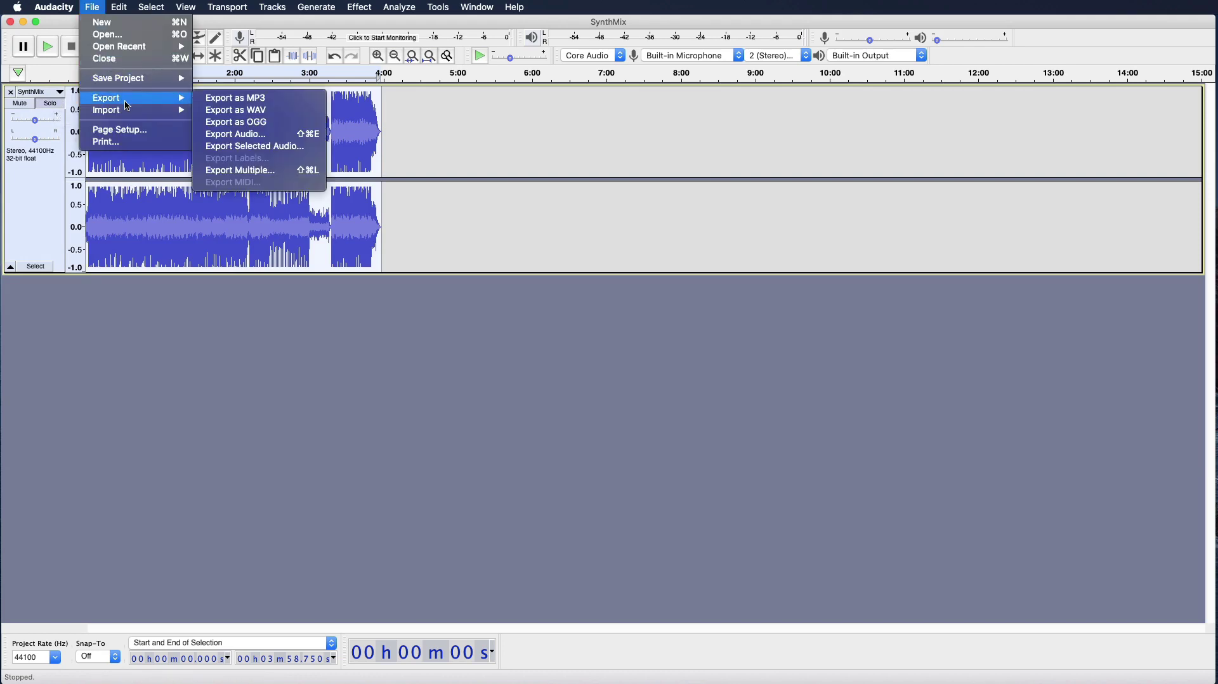
{"action": "left_click", "coordinate": [243, 114]}
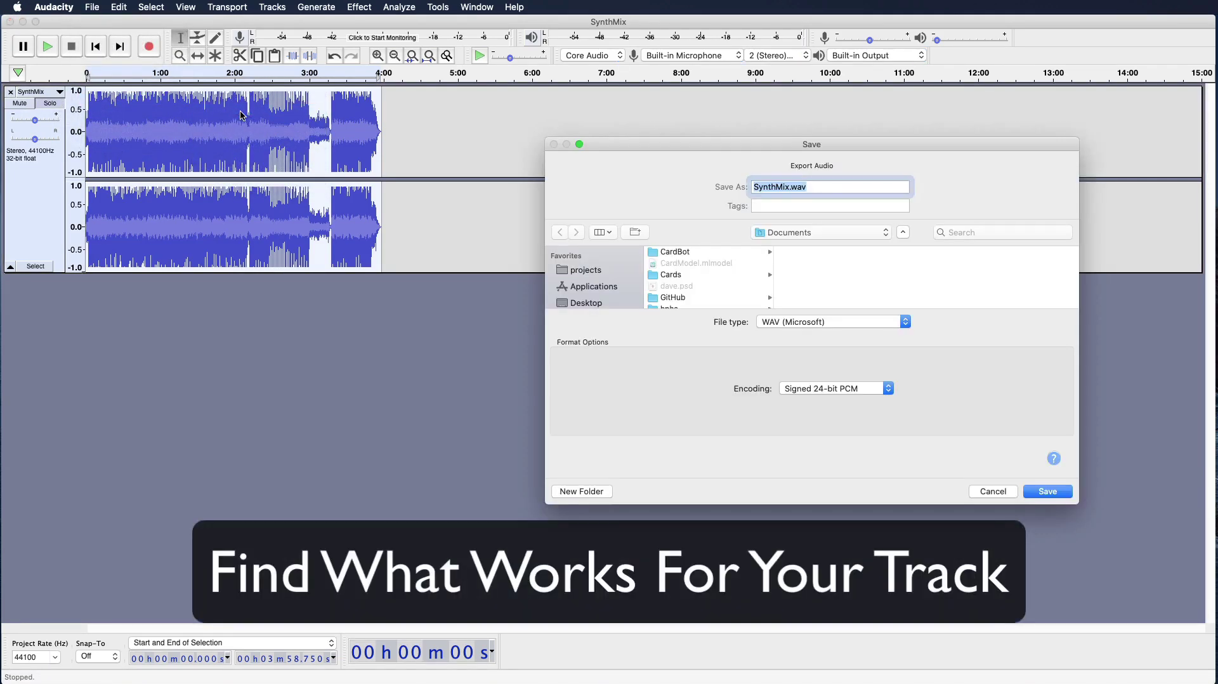
{"action": "key", "text": "Down"}
{"action": "key", "text": "BackSpace"}
{"action": "key", "text": "BackSpace"}
{"action": "type", "text": "aster"}
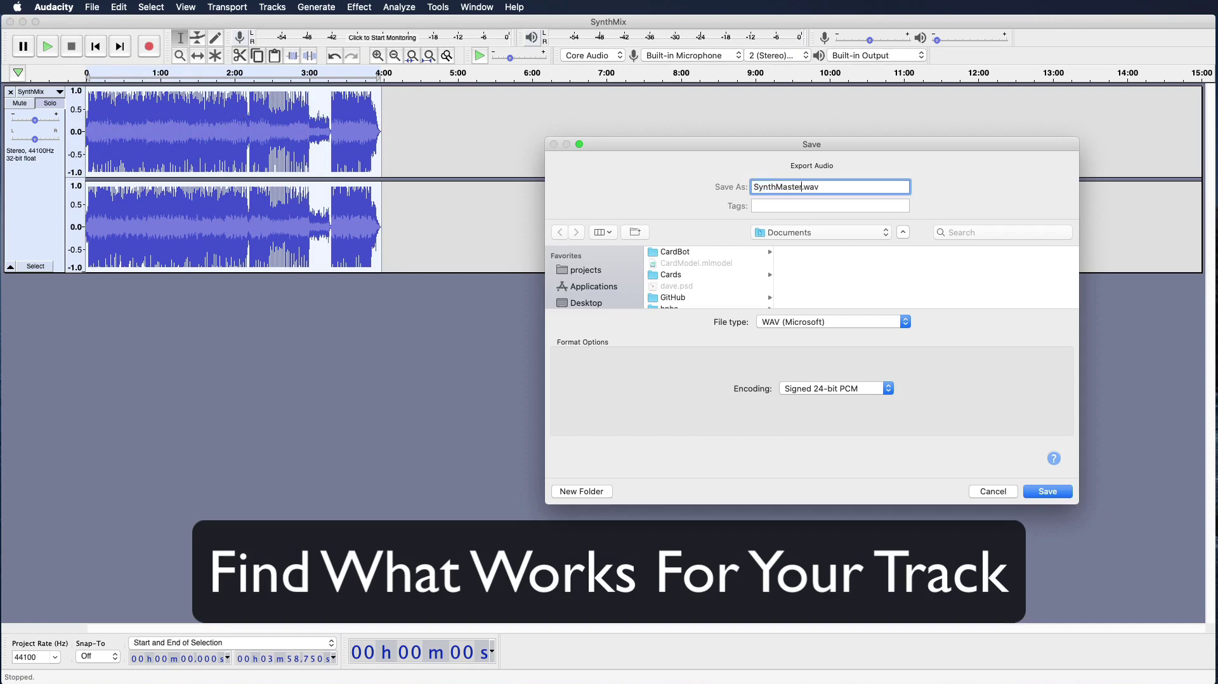
{"action": "left_click", "coordinate": [584, 302]}
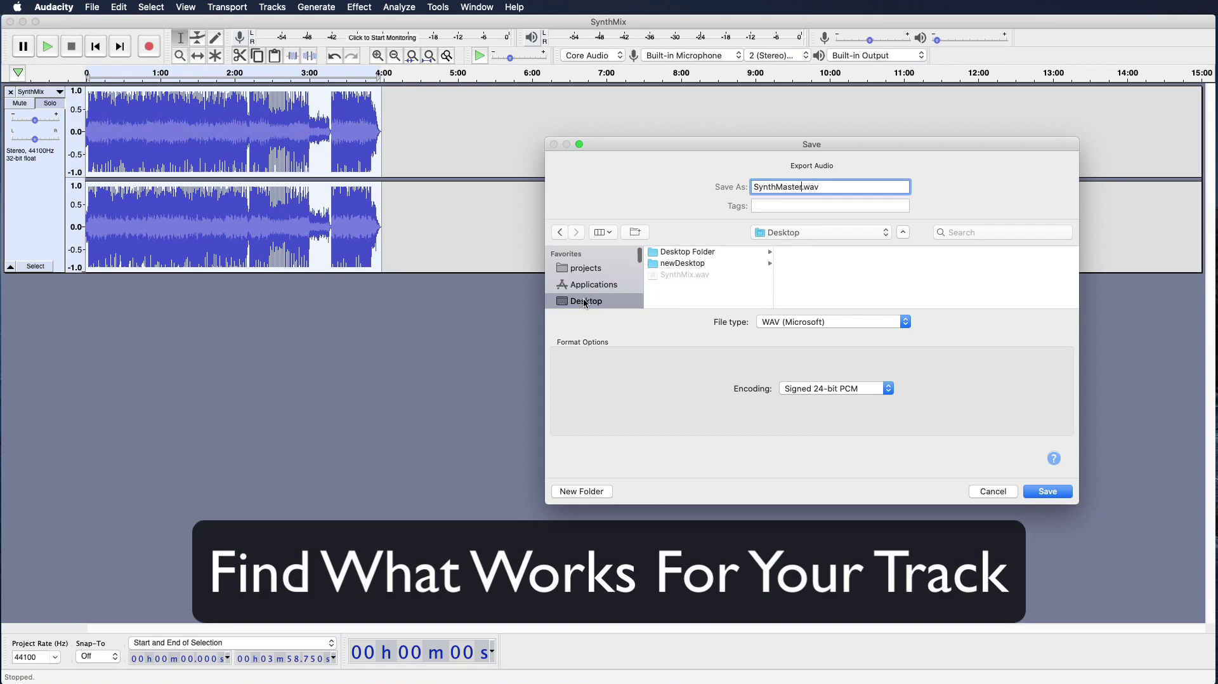
{"action": "left_click", "coordinate": [1048, 492]}
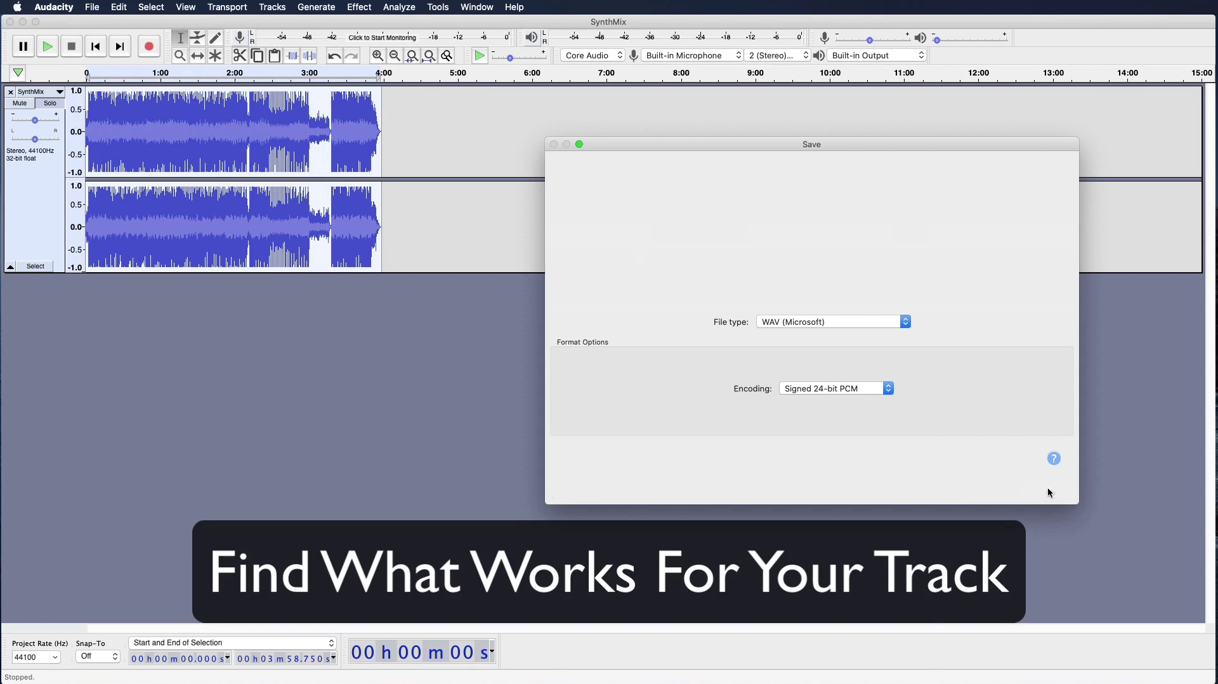